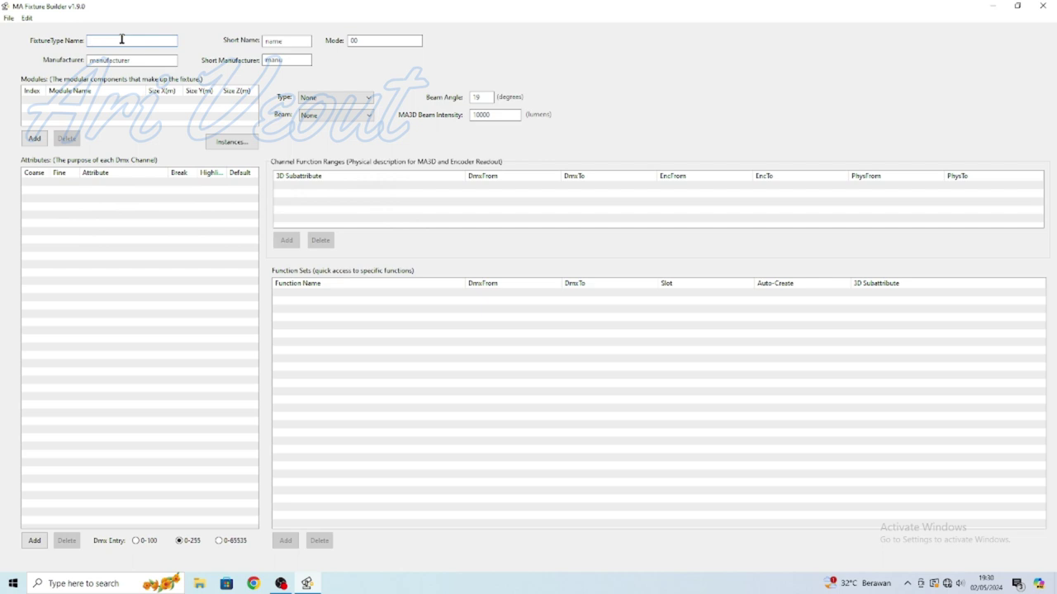
# - Name the fixture type parled, set its manufacturer to AVLIGHTING and its mode to 7Ch
pyautogui.write('parled')
pyautogui.click(122, 58)
pyautogui.write('AVLIGHTING')
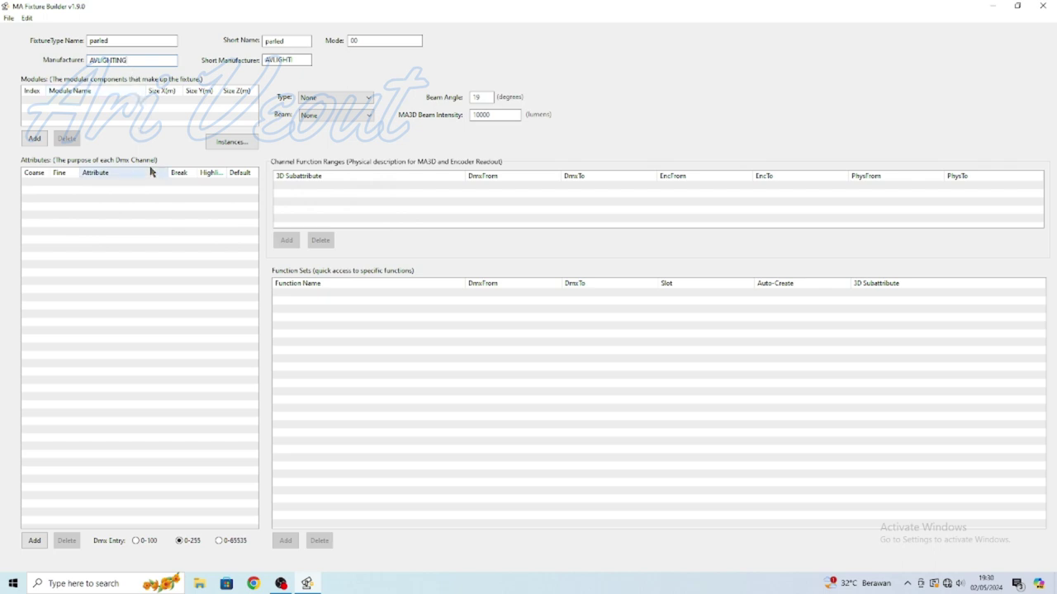
pyautogui.click(363, 40)
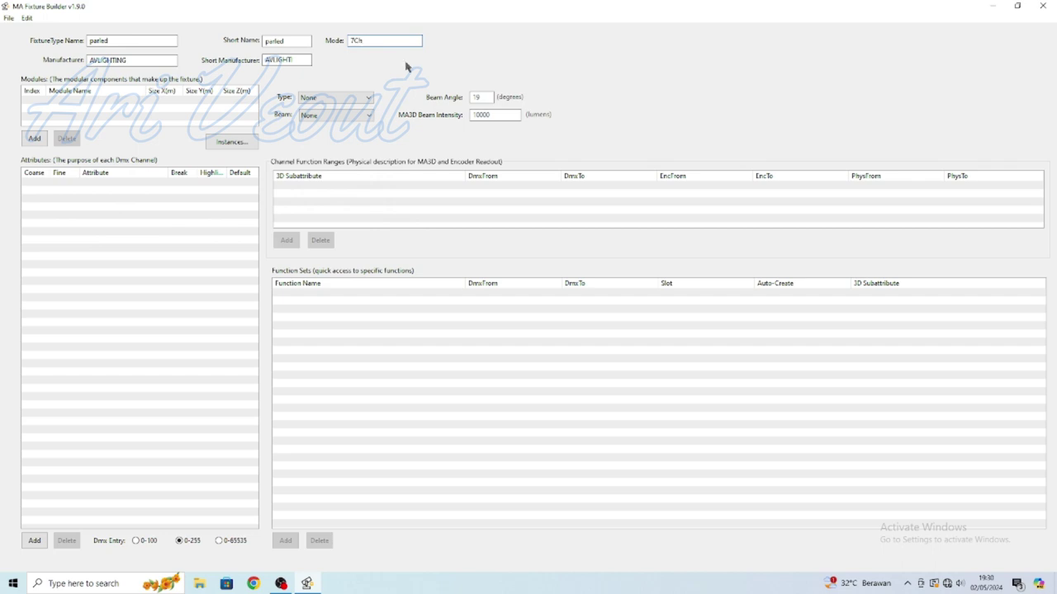
# - Add DMX channel 1 as Dim and channels 2 to 4 as the colour attributes RGB1, RGB2 and RGB3
pyautogui.click(35, 541)
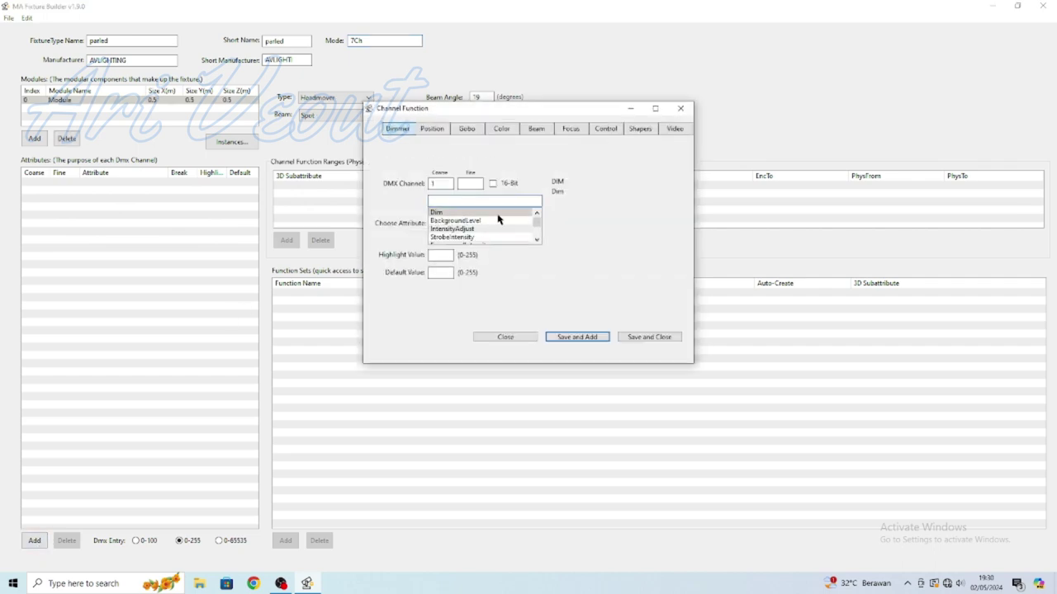
pyautogui.click(578, 339)
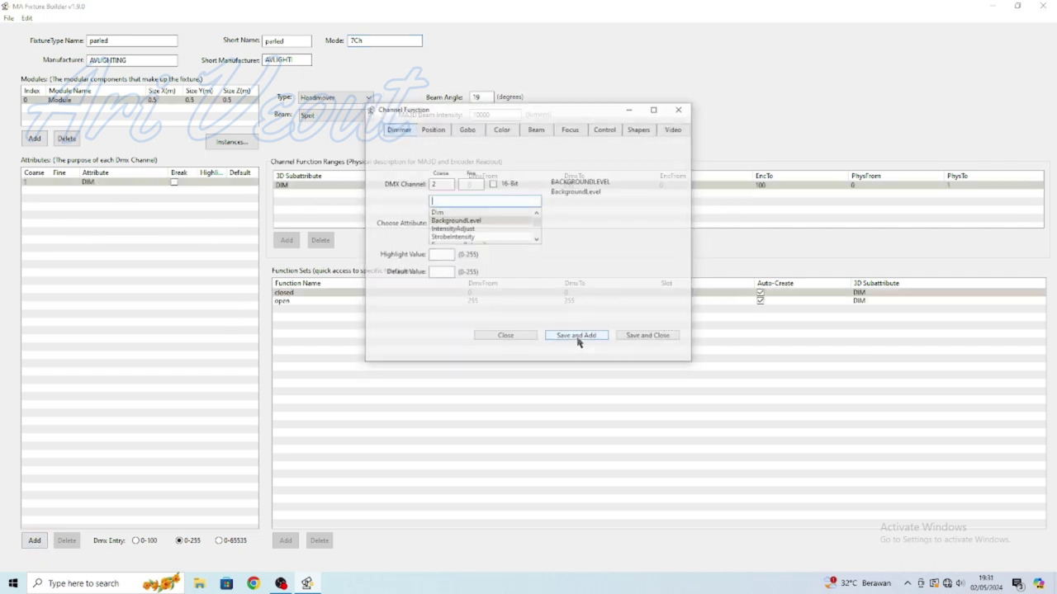
pyautogui.click(496, 130)
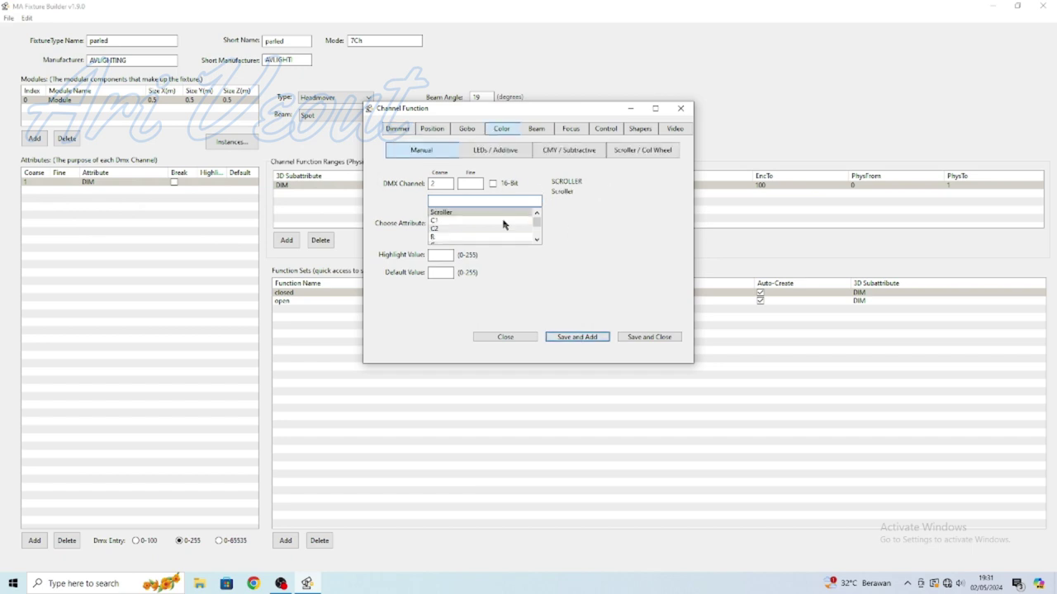
pyautogui.click(442, 238)
pyautogui.click(596, 340)
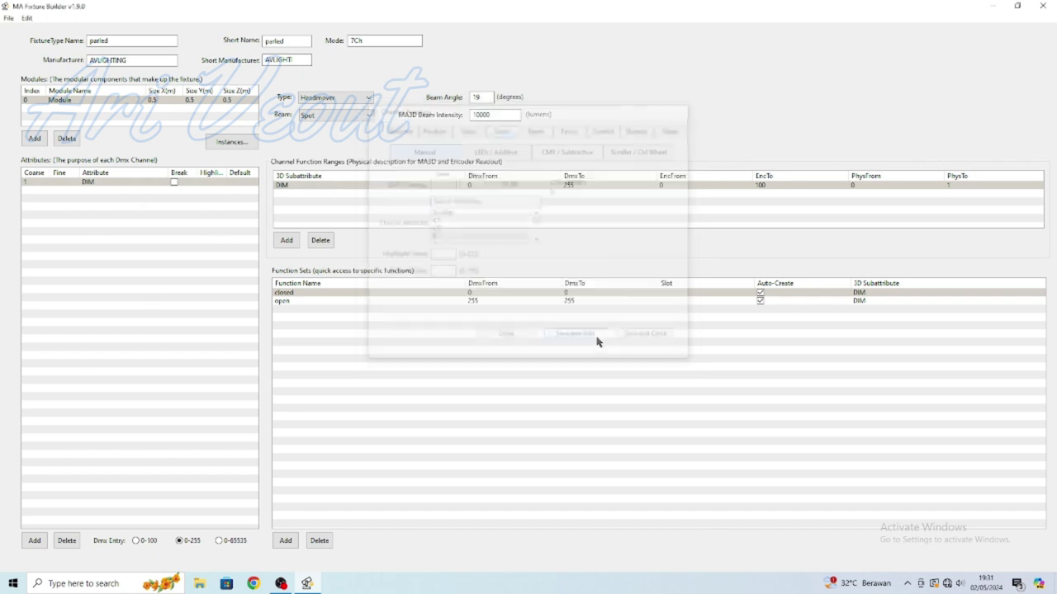
pyautogui.click(588, 337)
pyautogui.click(588, 336)
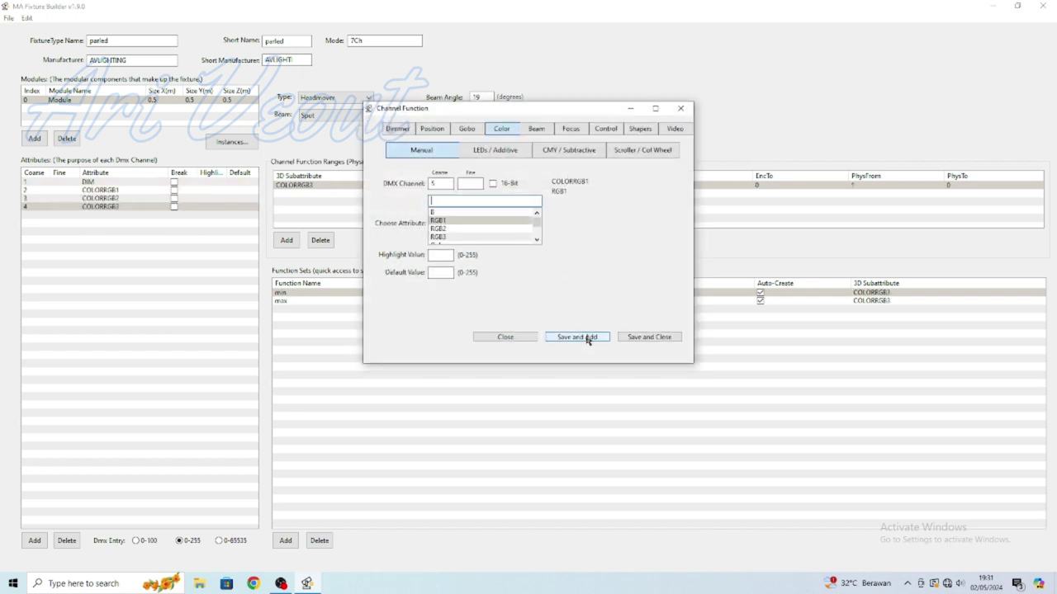
# - Add DMX channel 5 with the beam attribute Shutter and channel 6 with the control attribute LampMode
pyautogui.click(547, 130)
pyautogui.click(450, 237)
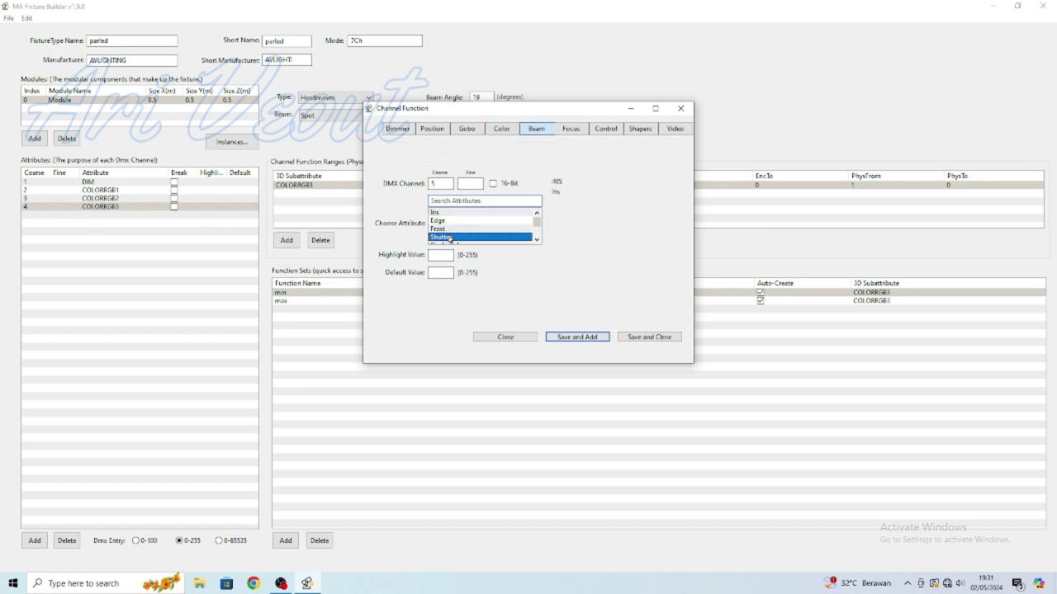
pyautogui.click(586, 339)
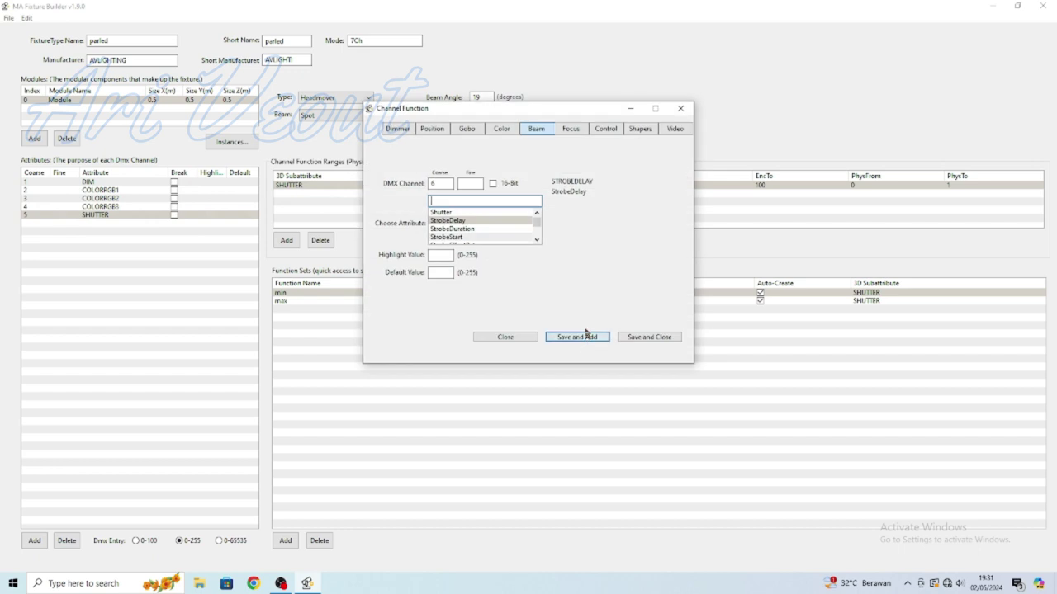
pyautogui.click(601, 134)
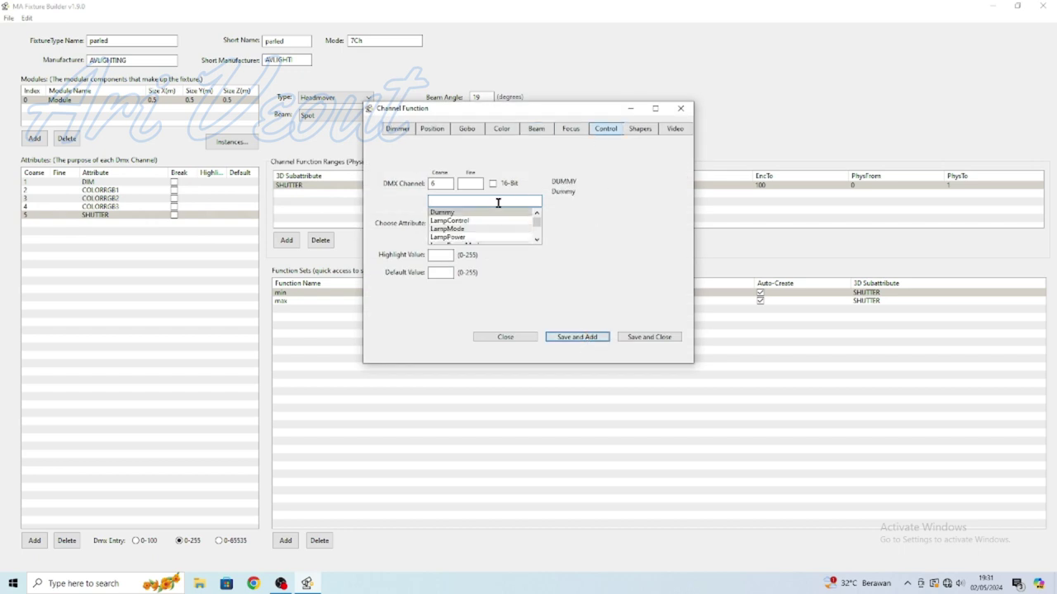
pyautogui.click(468, 229)
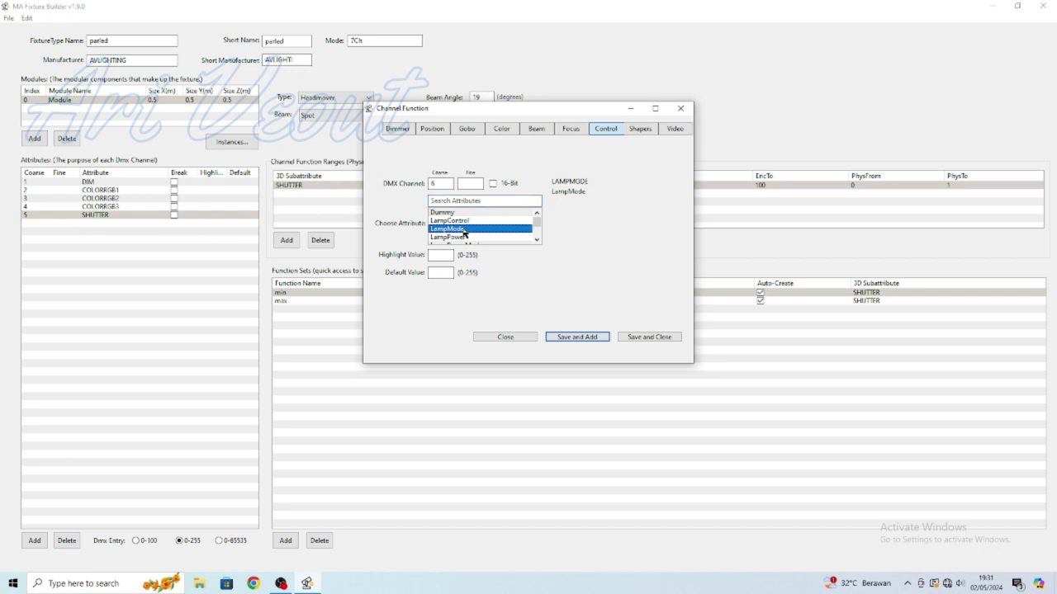
pyautogui.click(588, 339)
# - Find the MSpeed attribute by searching for "speed", assign it to DMX channel 7 and finish adding channels
pyautogui.click(537, 240)
pyautogui.click(536, 239)
pyautogui.click(536, 239)
pyautogui.click(537, 240)
pyautogui.click(537, 241)
pyautogui.click(536, 241)
pyautogui.click(536, 240)
pyautogui.click(536, 240)
pyautogui.click(537, 240)
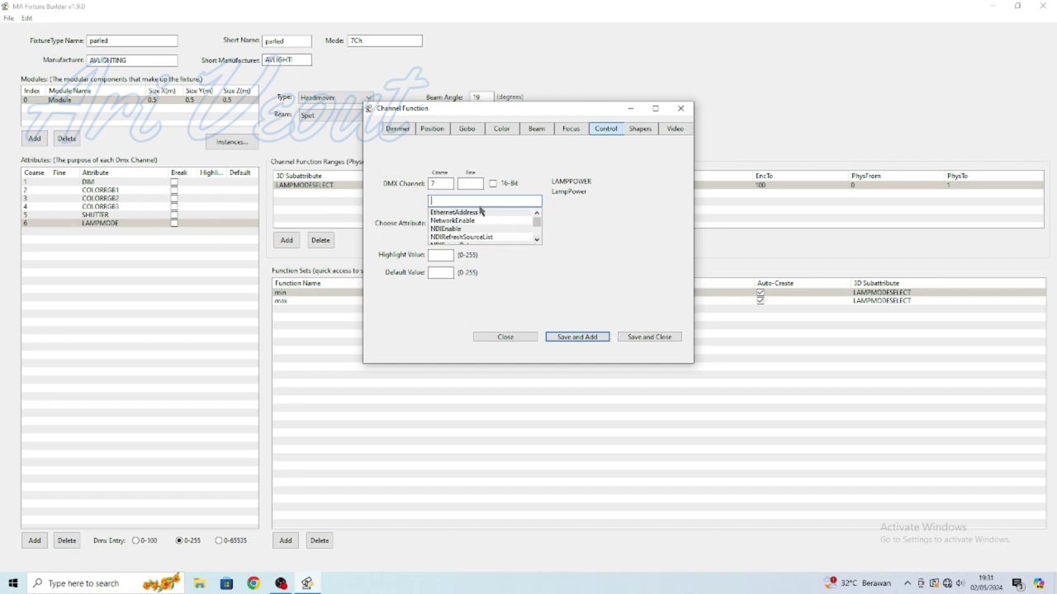
pyautogui.write('speed')
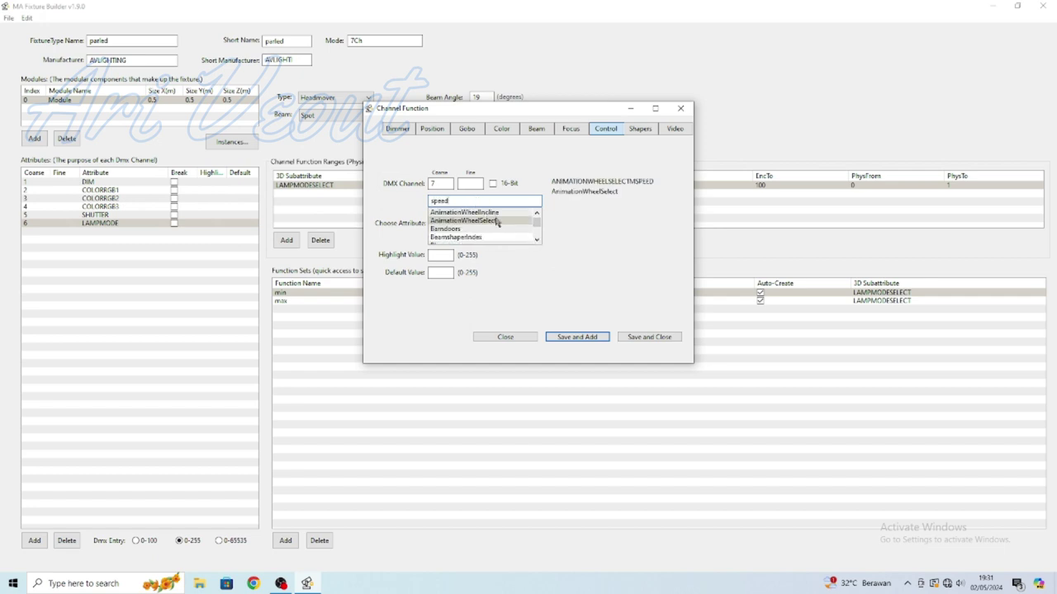
pyautogui.click(536, 240)
pyautogui.click(536, 240)
pyautogui.click(536, 240)
pyautogui.click(537, 240)
pyautogui.click(537, 240)
pyautogui.click(537, 240)
pyautogui.click(537, 240)
pyautogui.click(536, 240)
pyautogui.click(536, 241)
pyautogui.click(536, 240)
pyautogui.click(537, 240)
pyautogui.click(536, 240)
pyautogui.click(536, 240)
pyautogui.click(536, 240)
pyautogui.click(537, 241)
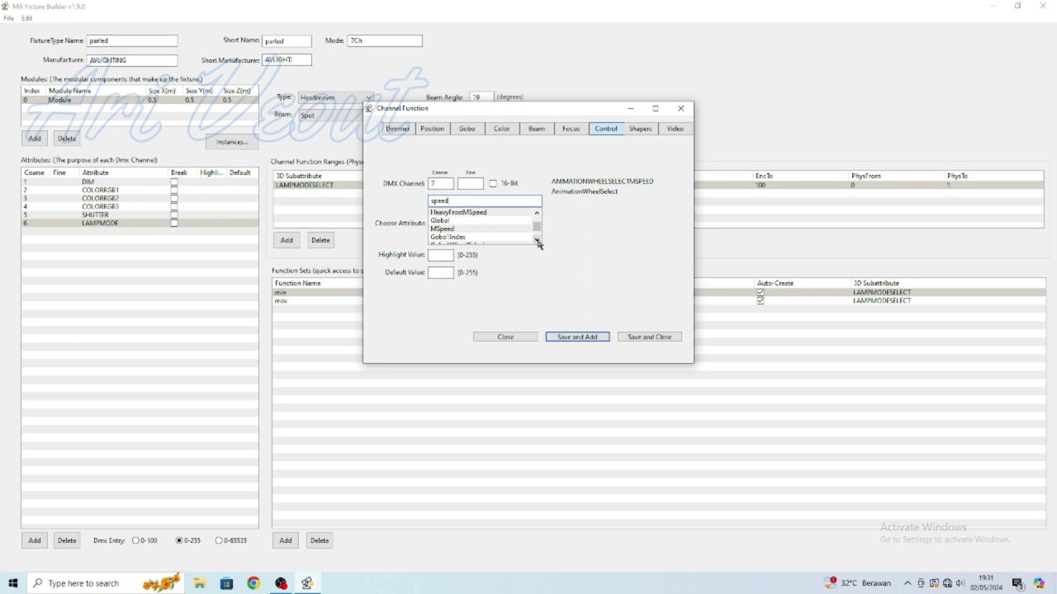
pyautogui.click(537, 240)
pyautogui.click(454, 222)
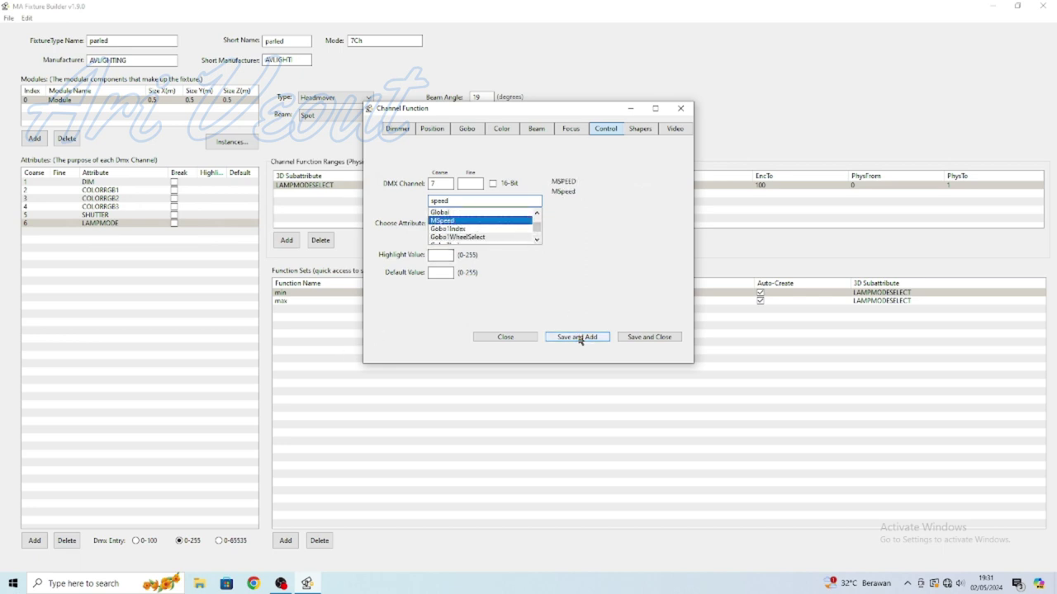
pyautogui.click(638, 337)
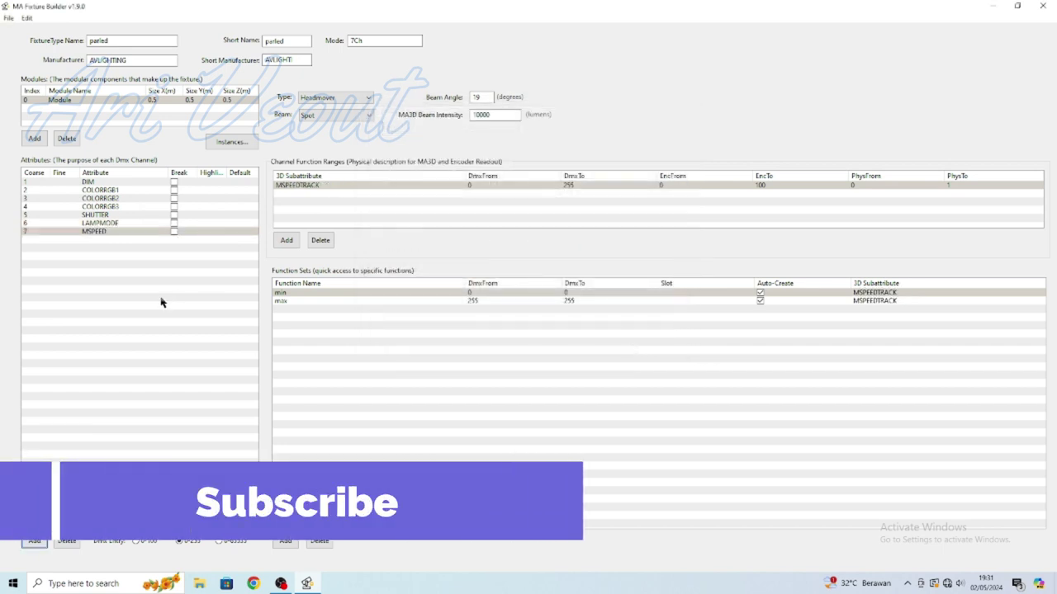
# - Review the channel function ranges and function sets of the attributes from MSPEED up to COLORRGB1
pyautogui.click(146, 233)
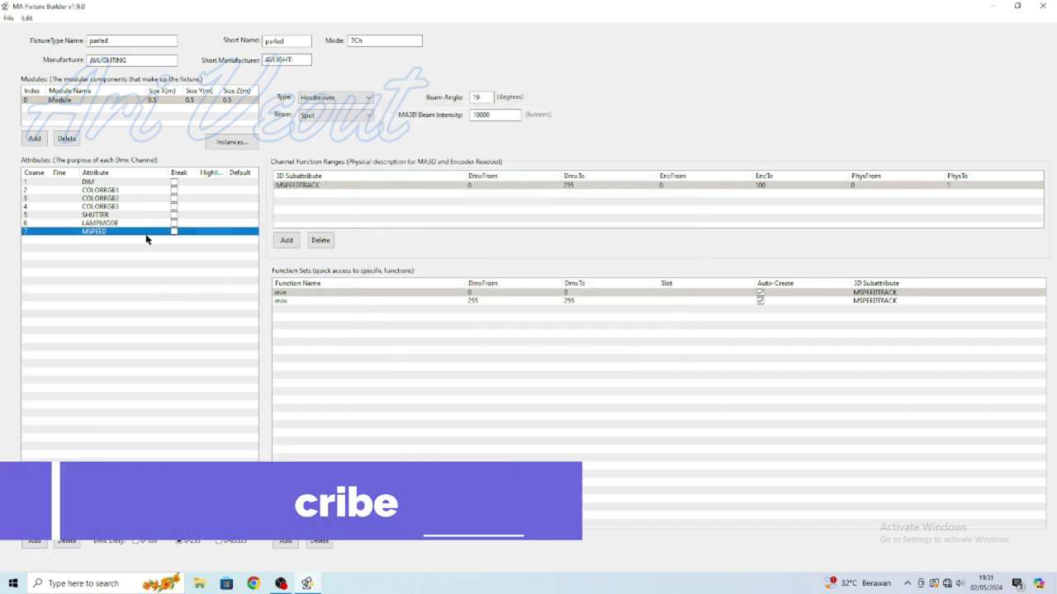
pyautogui.click(145, 225)
pyautogui.click(142, 215)
pyautogui.click(141, 206)
pyautogui.click(138, 198)
pyautogui.click(137, 190)
pyautogui.click(146, 206)
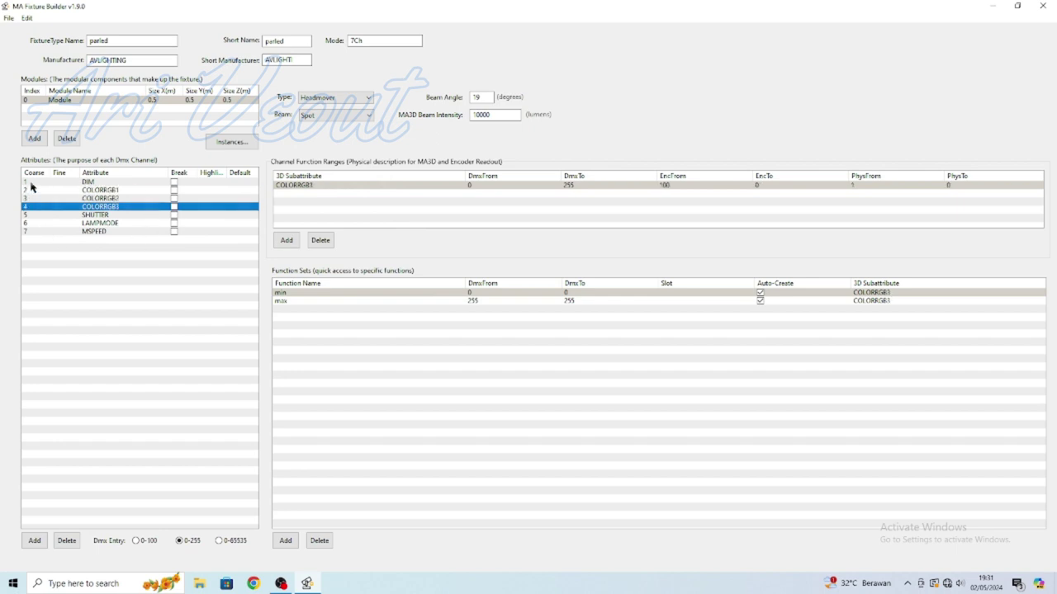
# - Set the default value of COLORRGB1, COLORRGB2 and COLORRGB3 to 255
pyautogui.click(238, 199)
pyautogui.click(238, 191)
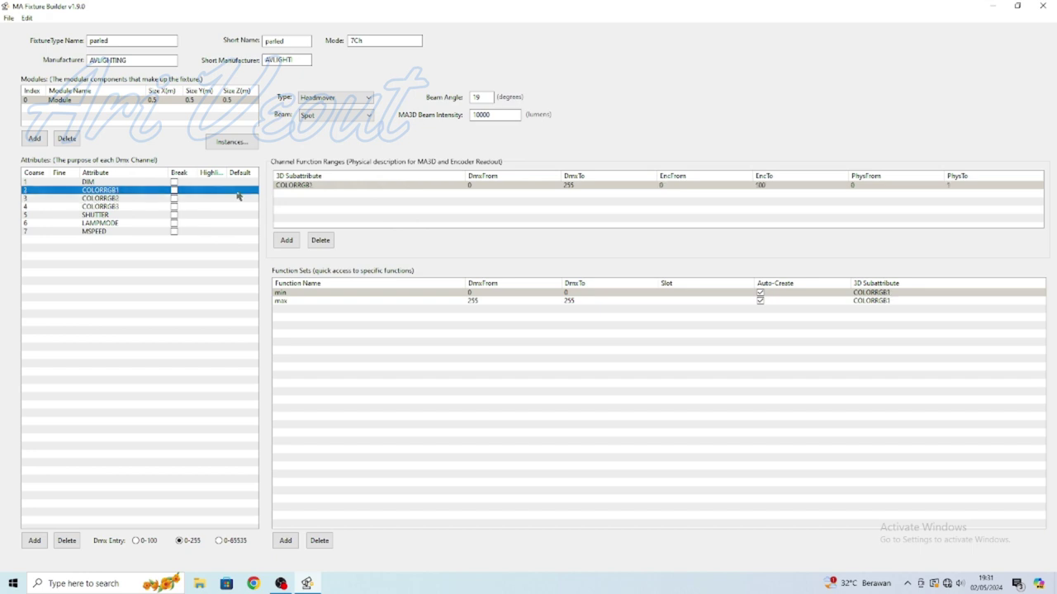
pyautogui.click(237, 191)
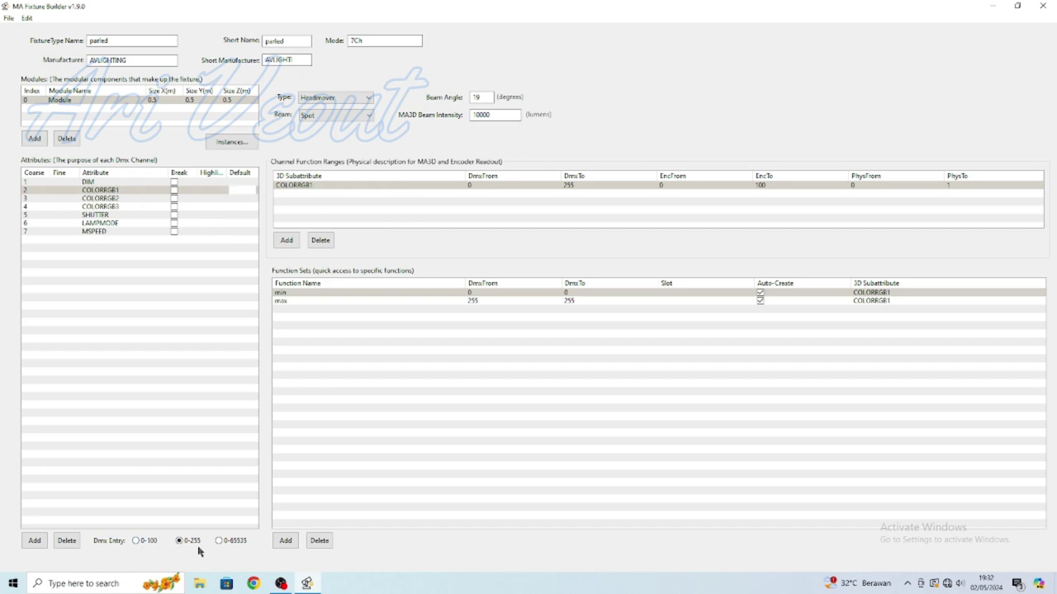
pyautogui.click(235, 195)
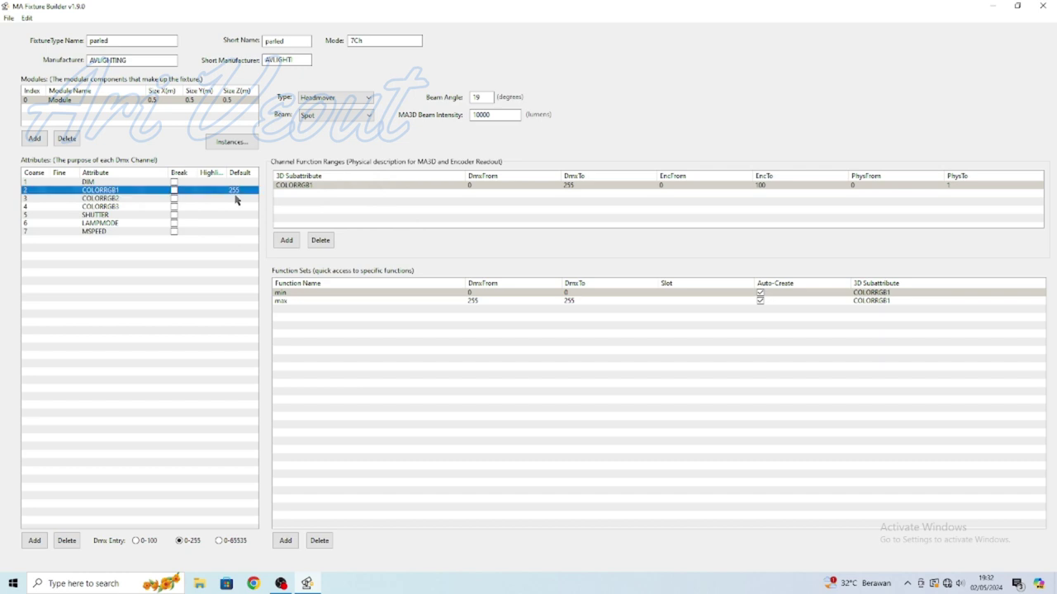
pyautogui.click(235, 198)
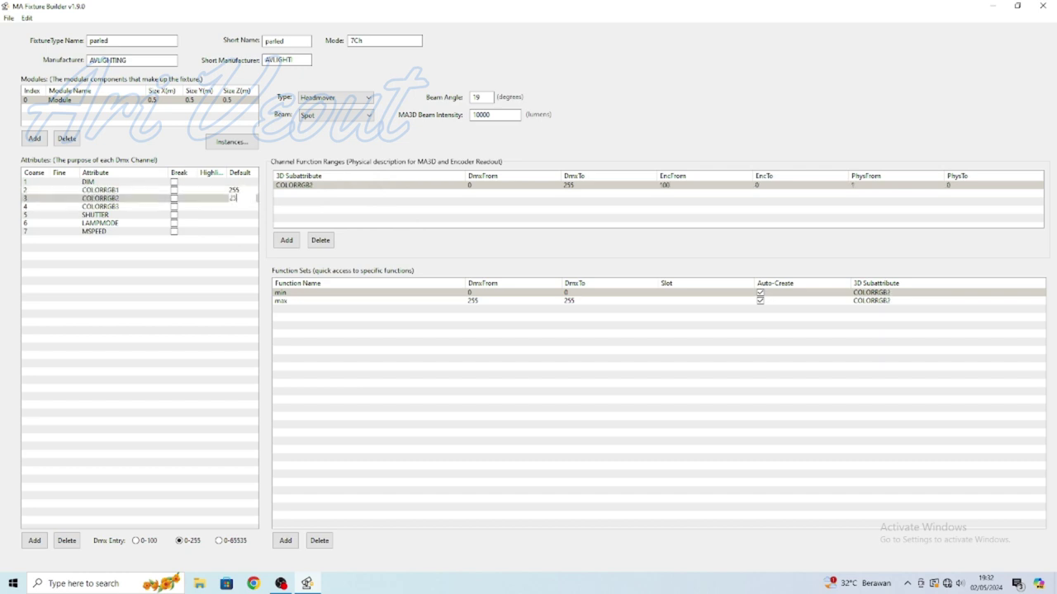
pyautogui.click(236, 199)
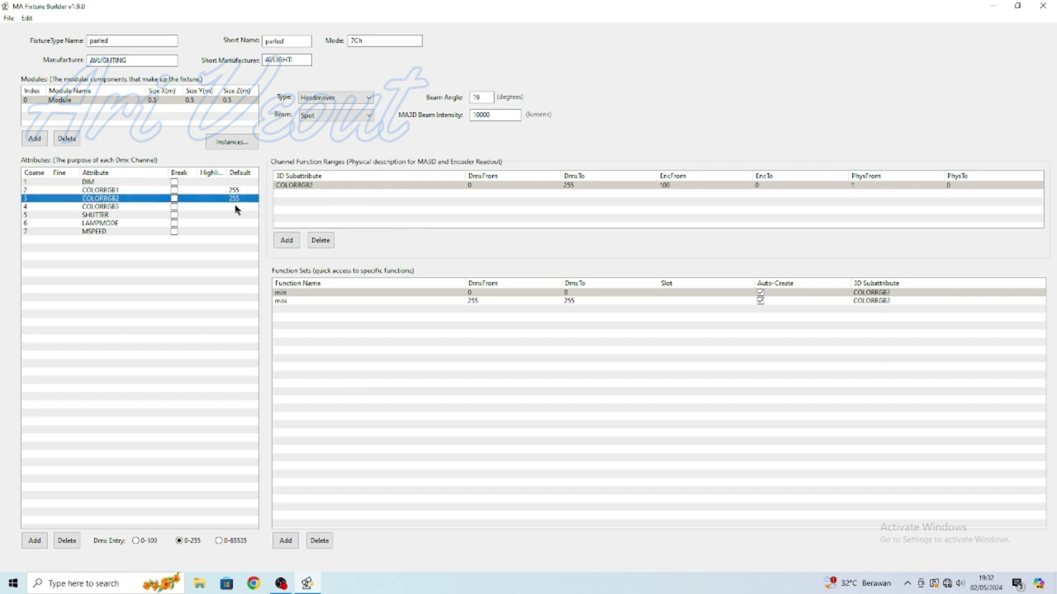
pyautogui.click(234, 206)
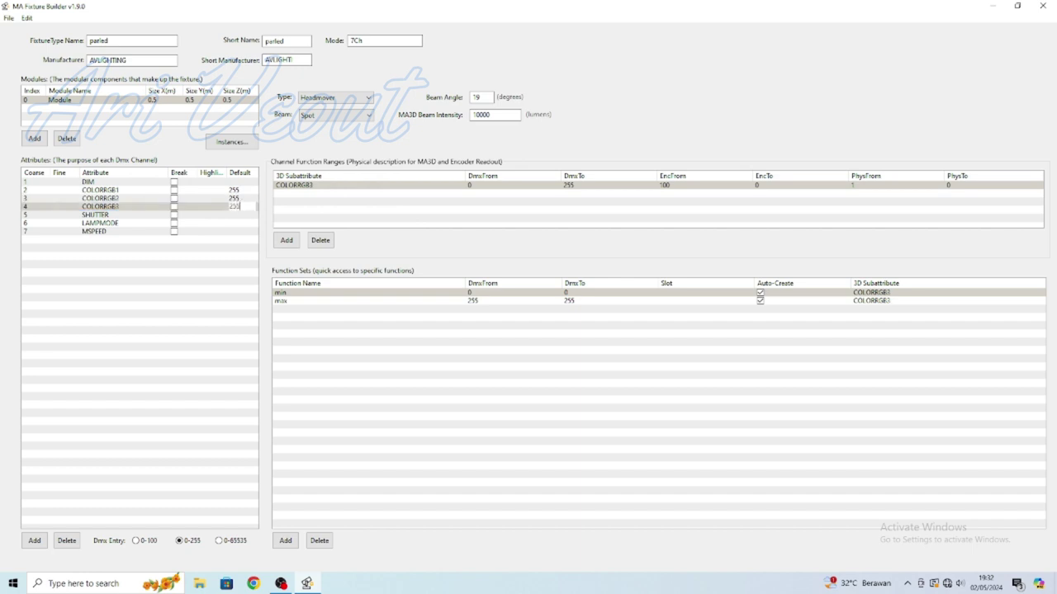
pyautogui.click(235, 208)
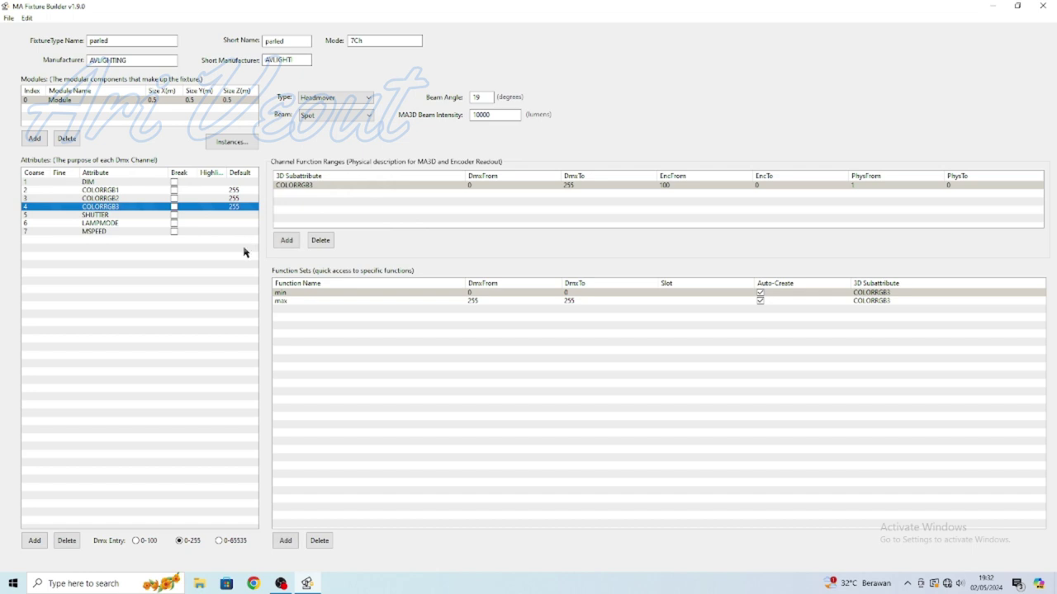
pyautogui.click(144, 191)
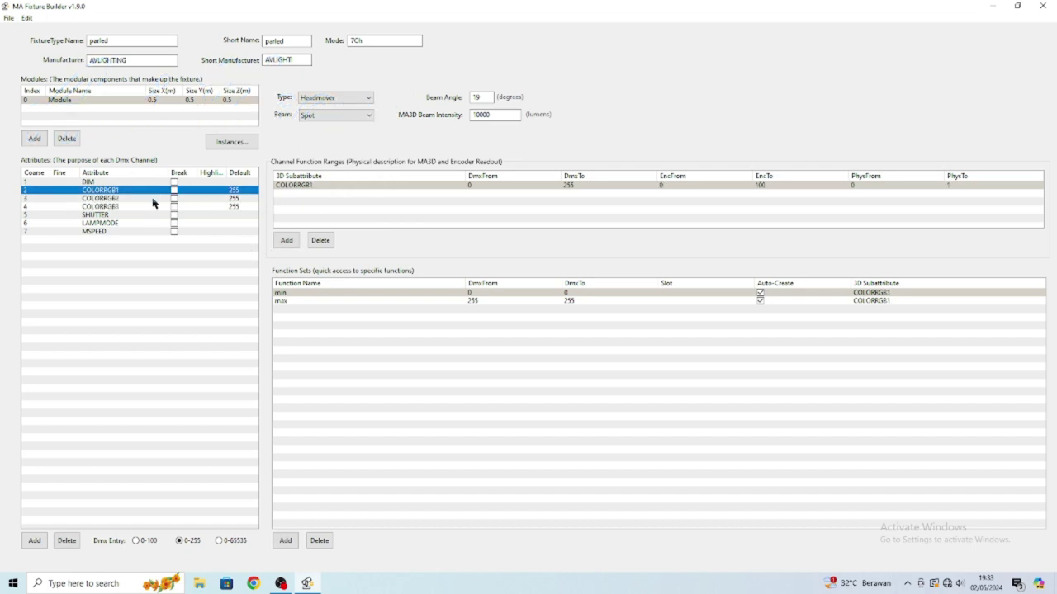
pyautogui.click(152, 207)
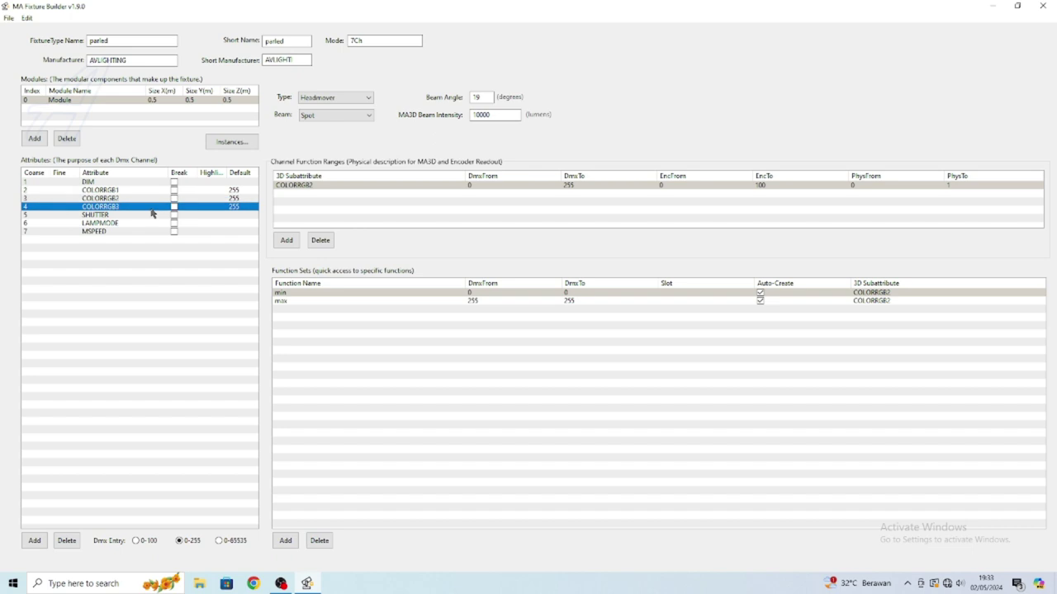
# - Export the fixture XML file to the library folder under ProgramData, MA Lighting Technologies, grandma, gma2_V_3.1.2
pyautogui.click(9, 18)
pyautogui.click(48, 78)
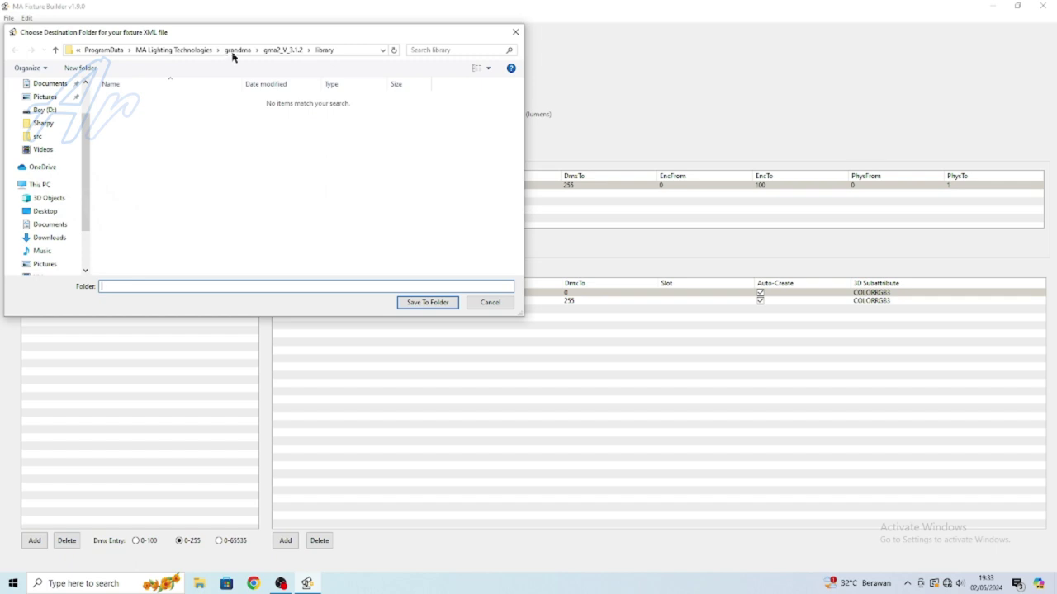
pyautogui.click(118, 53)
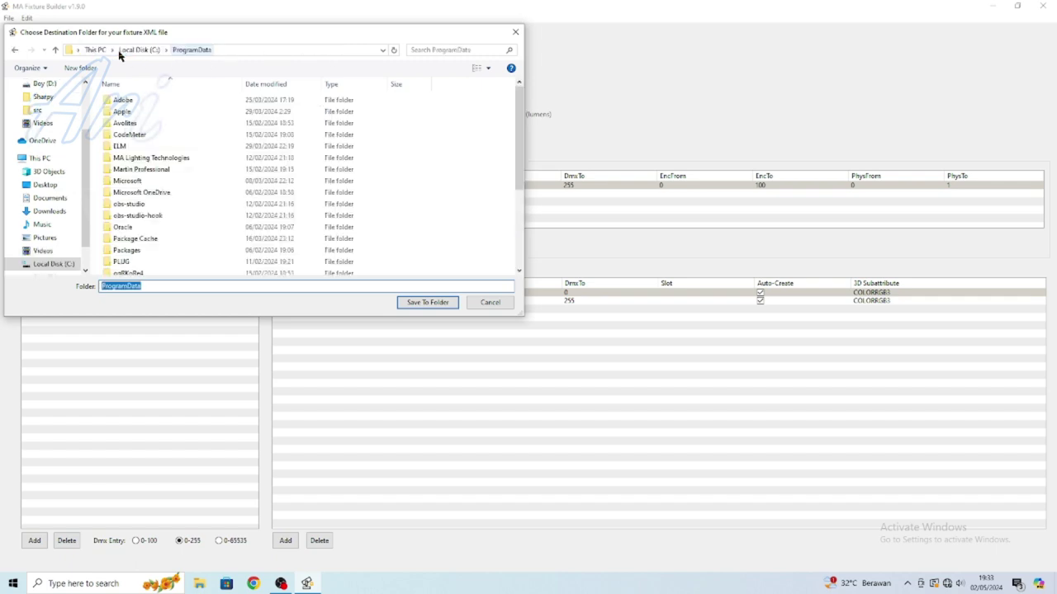
pyautogui.doubleClick(166, 163)
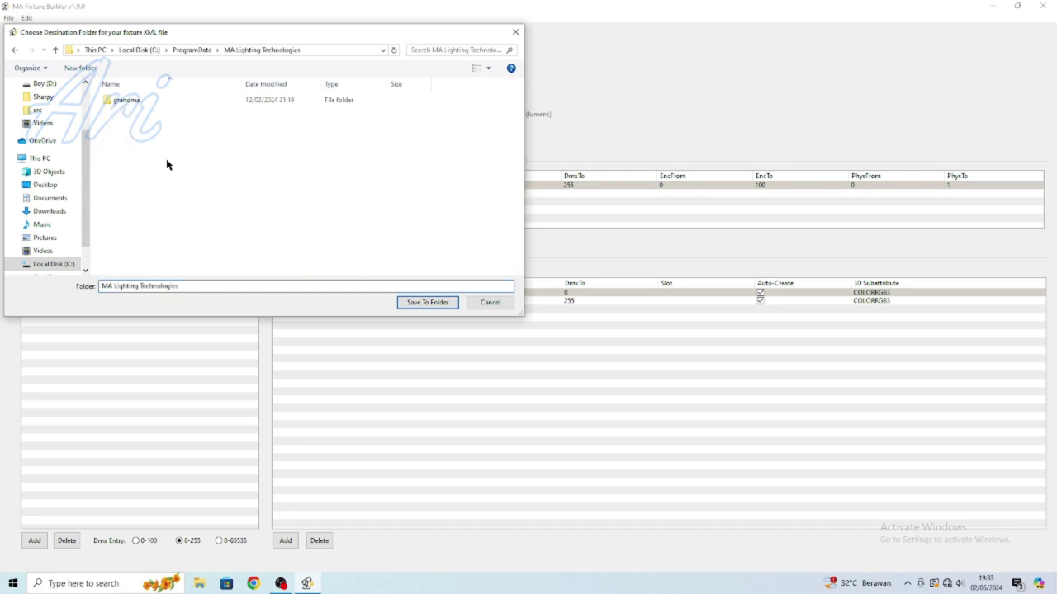
pyautogui.click(162, 100)
pyautogui.doubleClick(162, 100)
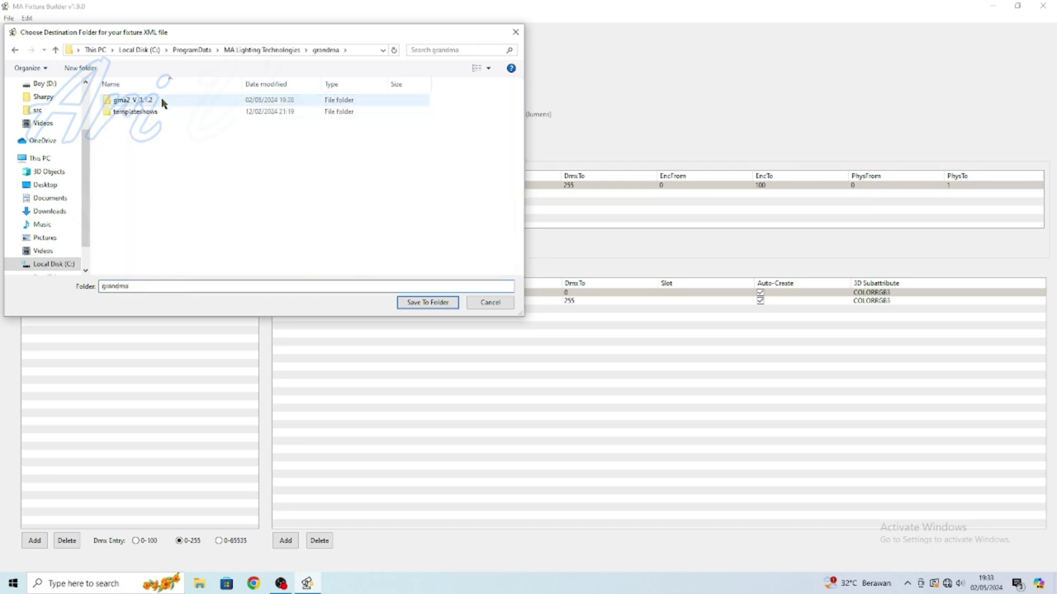
pyautogui.doubleClick(163, 100)
pyautogui.click(162, 99)
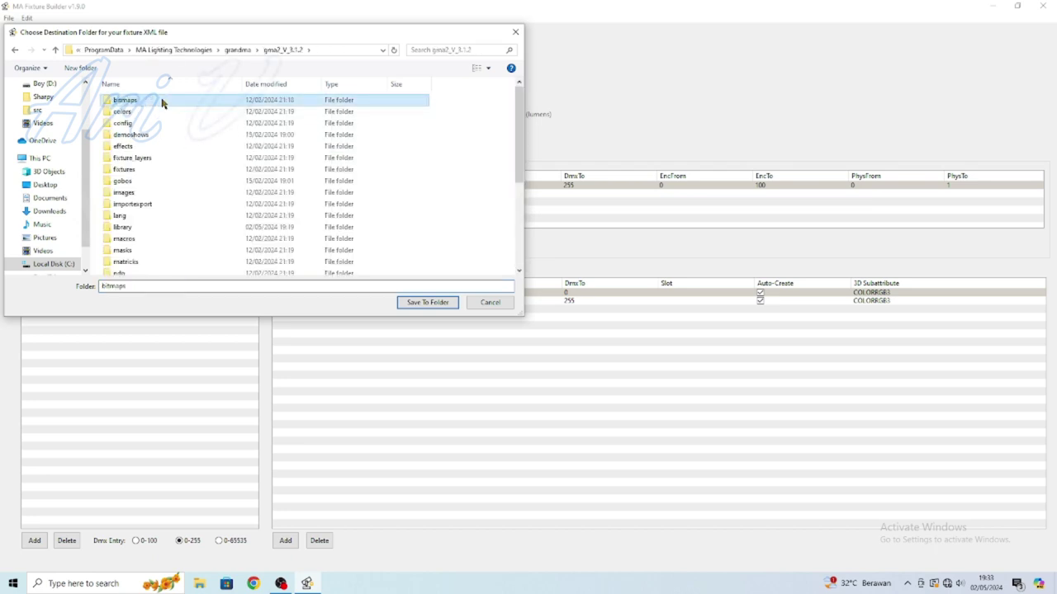
pyautogui.doubleClick(144, 227)
pyautogui.click(423, 303)
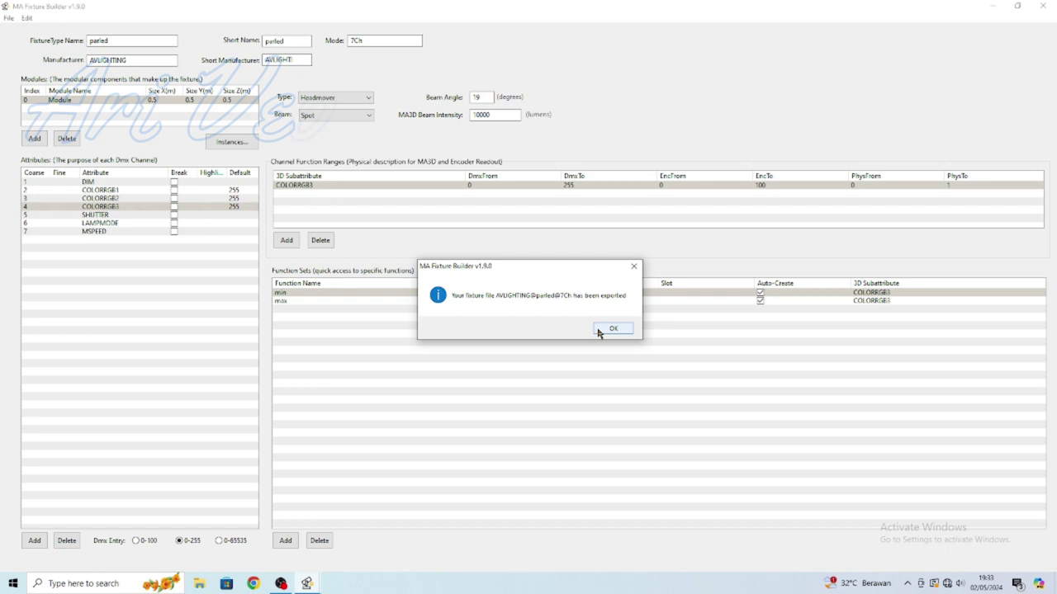
pyautogui.click(609, 332)
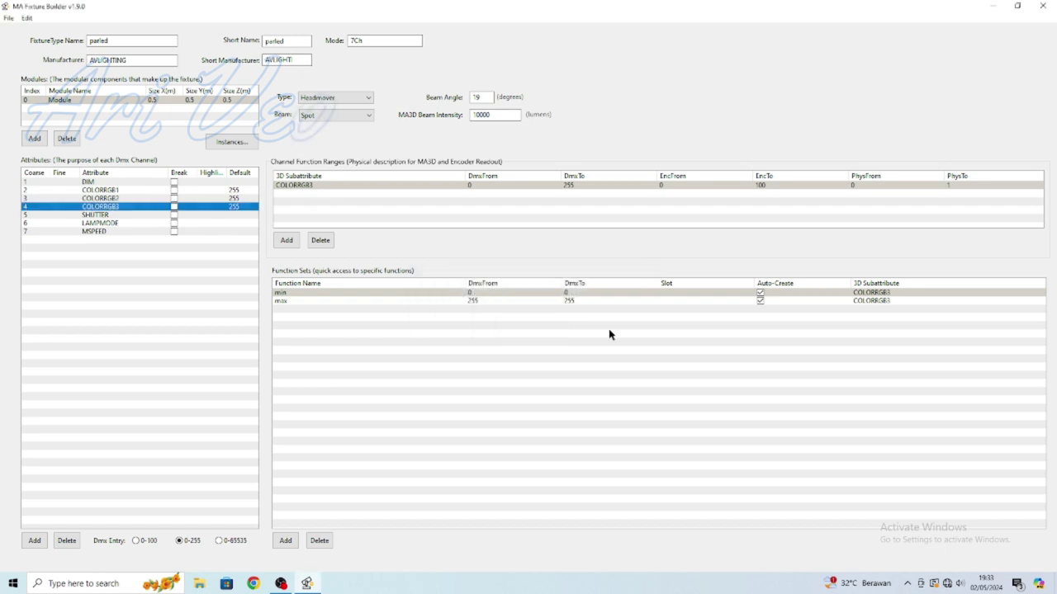
# - Close the fixture builder without saving, refresh the desktop and launch grandMA2 onPC
pyautogui.click(1038, 6)
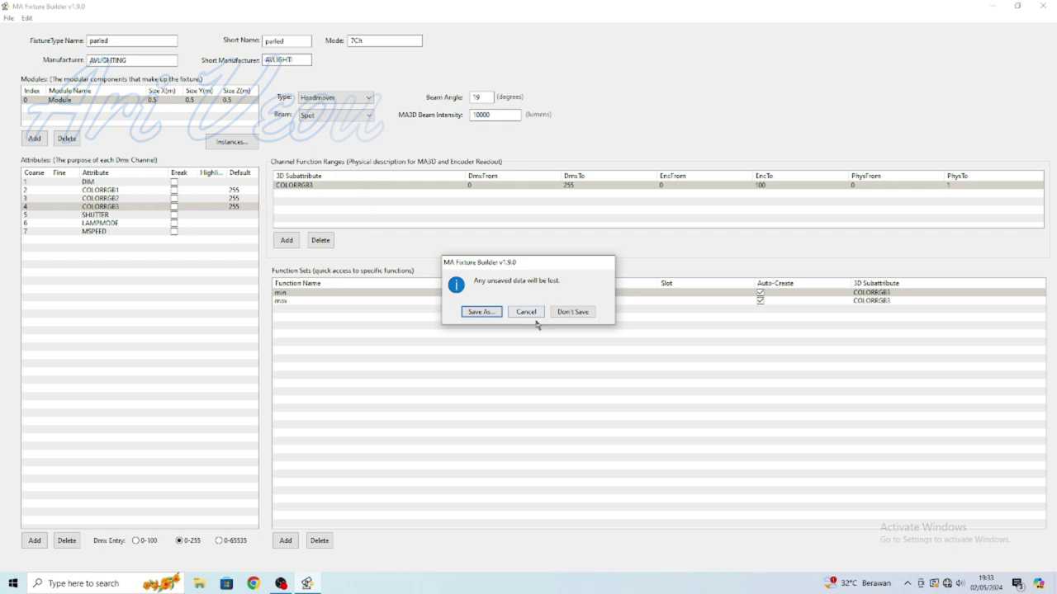
pyautogui.click(572, 312)
pyautogui.rightClick(292, 225)
pyautogui.click(318, 256)
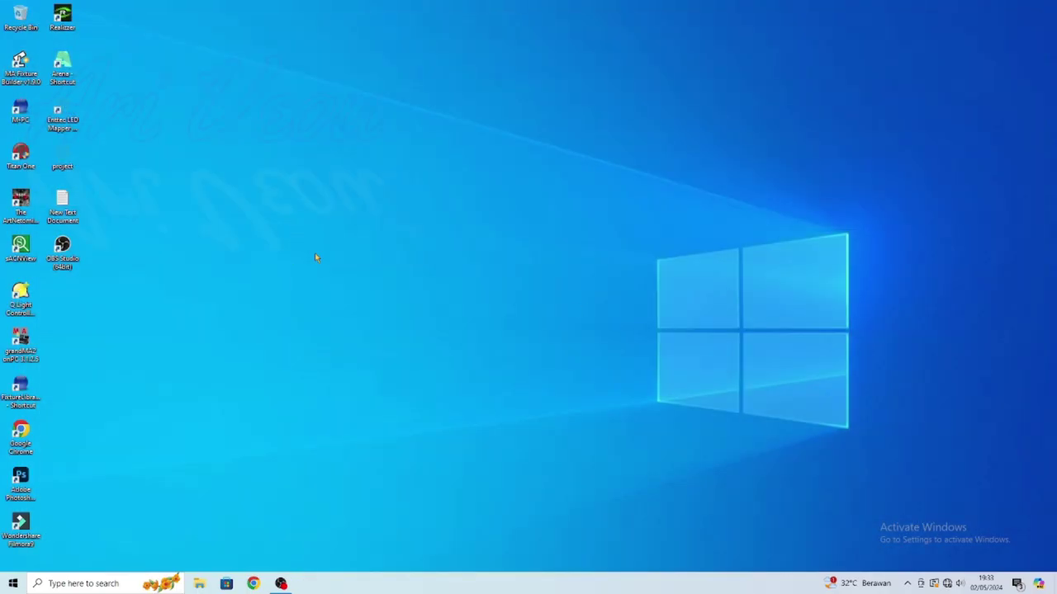
pyautogui.doubleClick(22, 351)
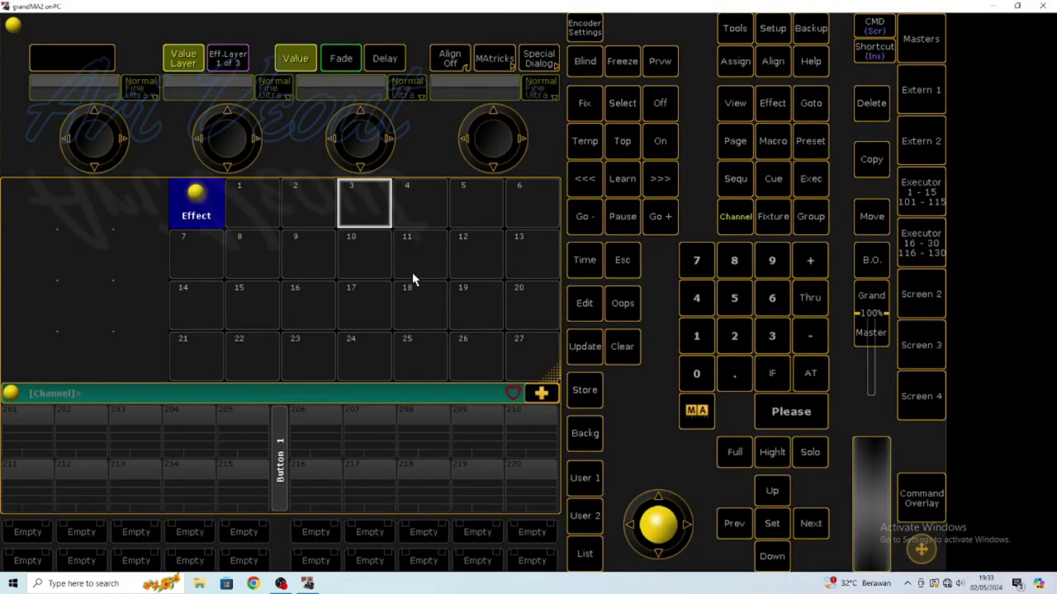
# - Delete the Effect window from the screen and leave the window area empty
pyautogui.click(194, 215)
pyautogui.rightClick(76, 216)
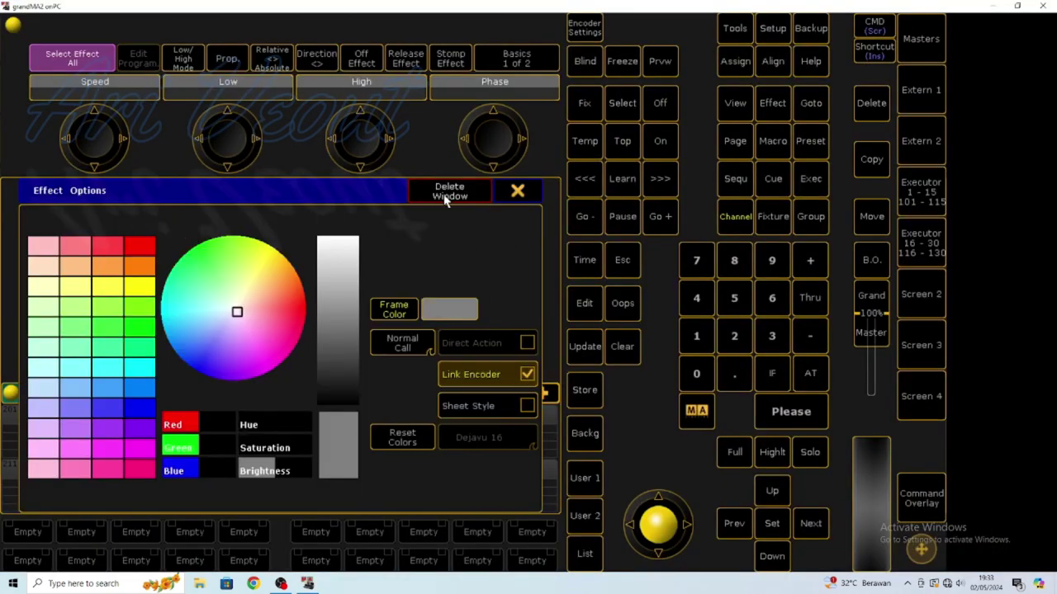
pyautogui.click(445, 198)
pyautogui.click(78, 234)
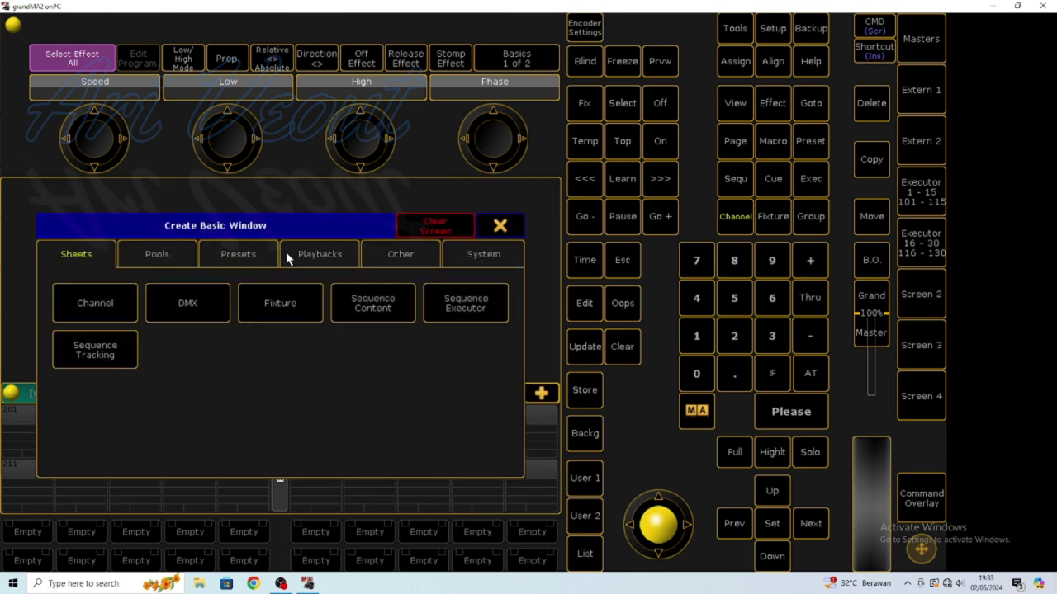
pyautogui.click(511, 234)
# - Open MA Network Control from the setup
pyautogui.click(775, 30)
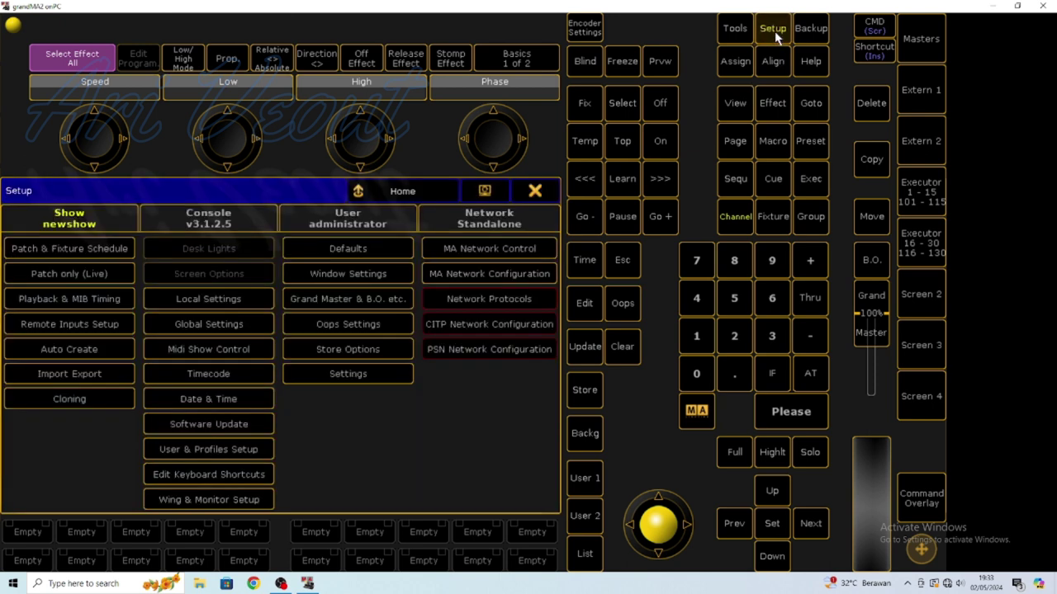
pyautogui.click(504, 247)
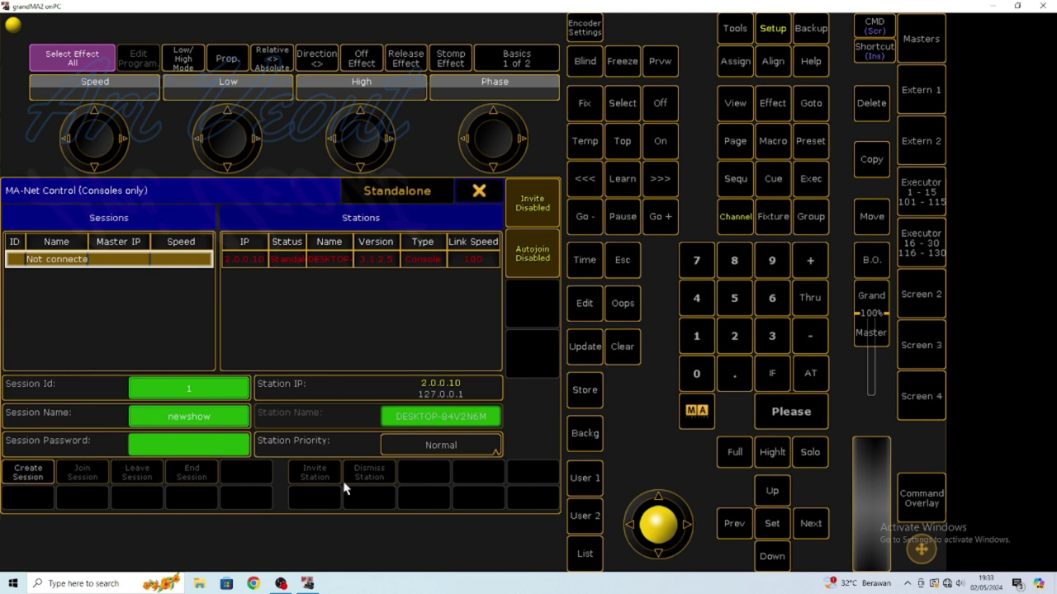
# - Check the Ethernet adapter's IPv4 address and subnet mask in the Windows network settings, and return to grandMA2 onPC
pyautogui.click(84, 588)
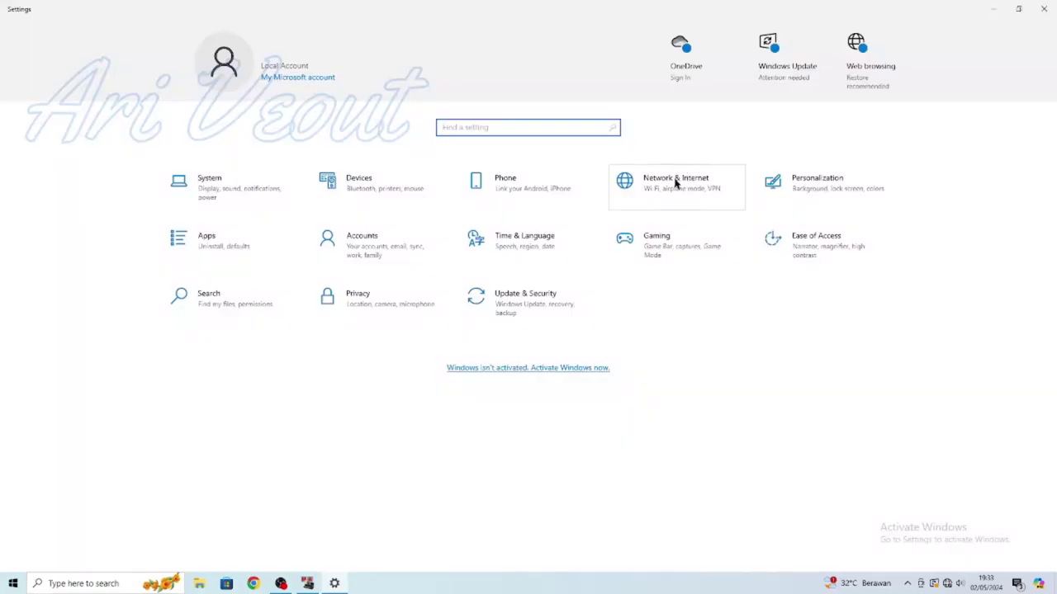
pyautogui.click(674, 189)
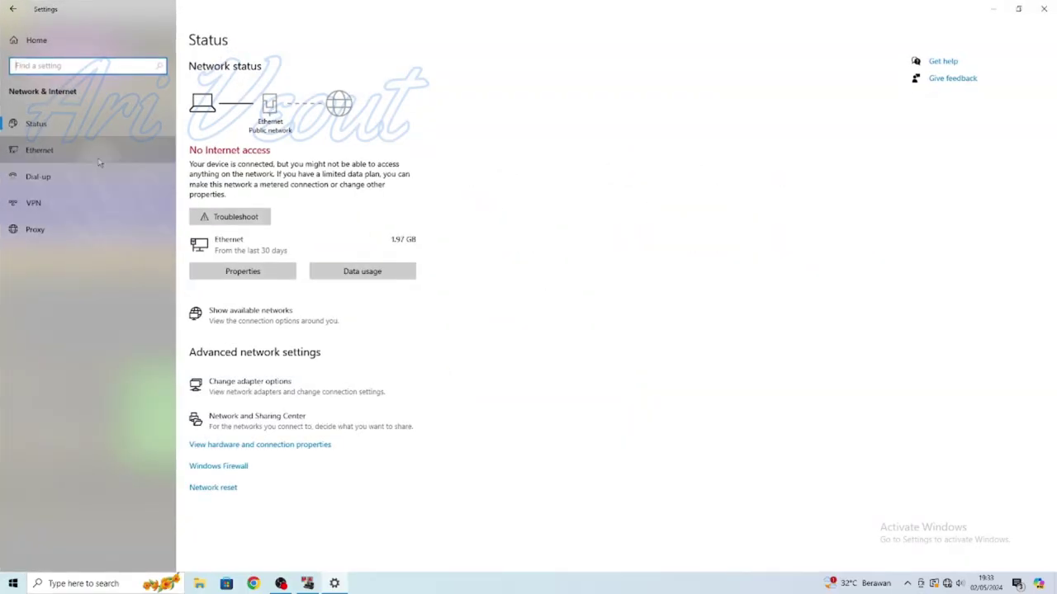
pyautogui.click(39, 150)
pyautogui.click(930, 82)
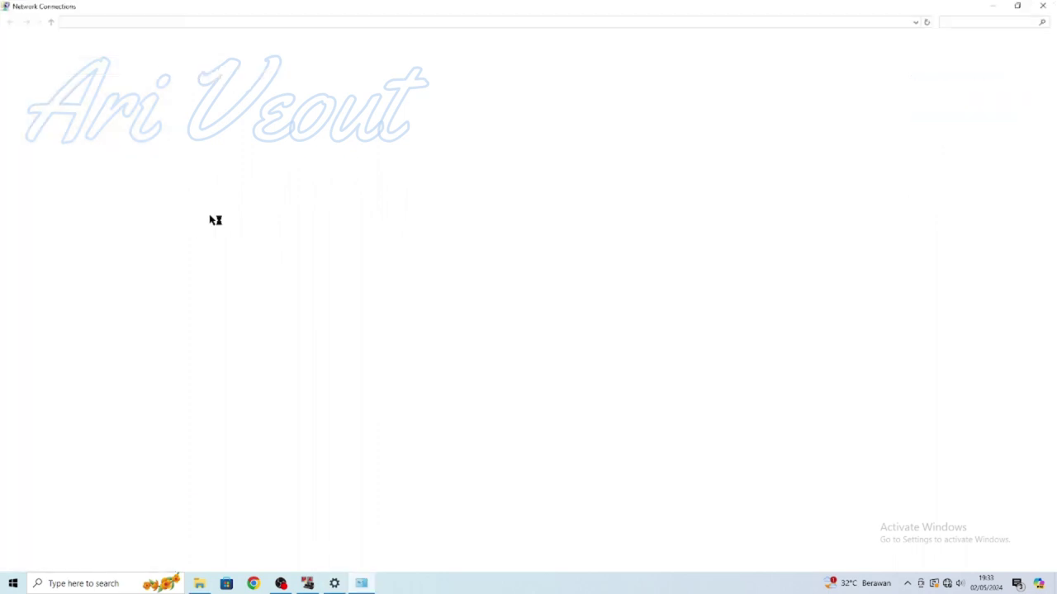
pyautogui.rightClick(69, 74)
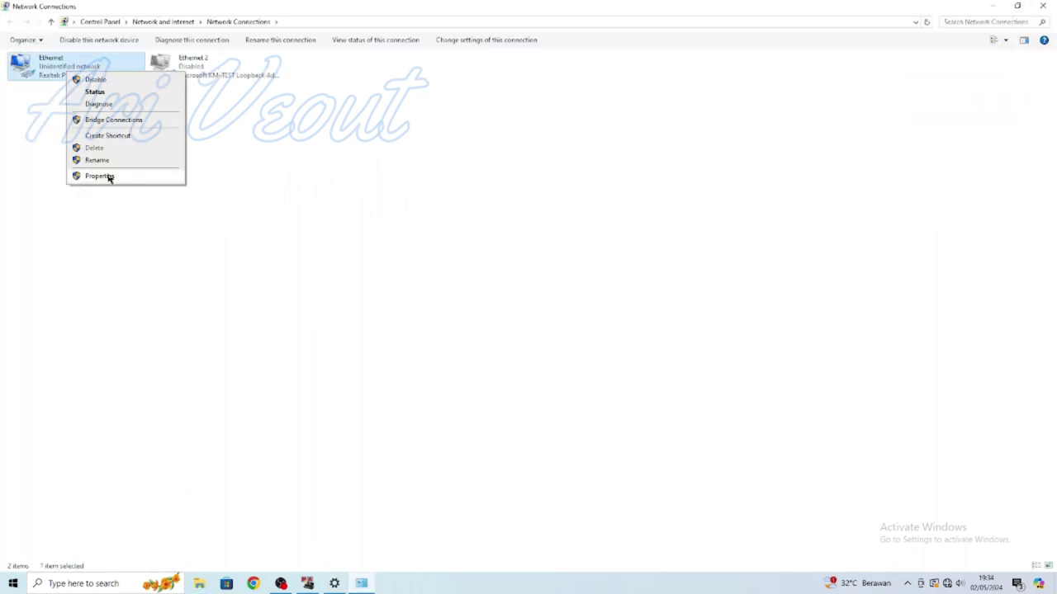
pyautogui.click(107, 175)
pyautogui.click(128, 167)
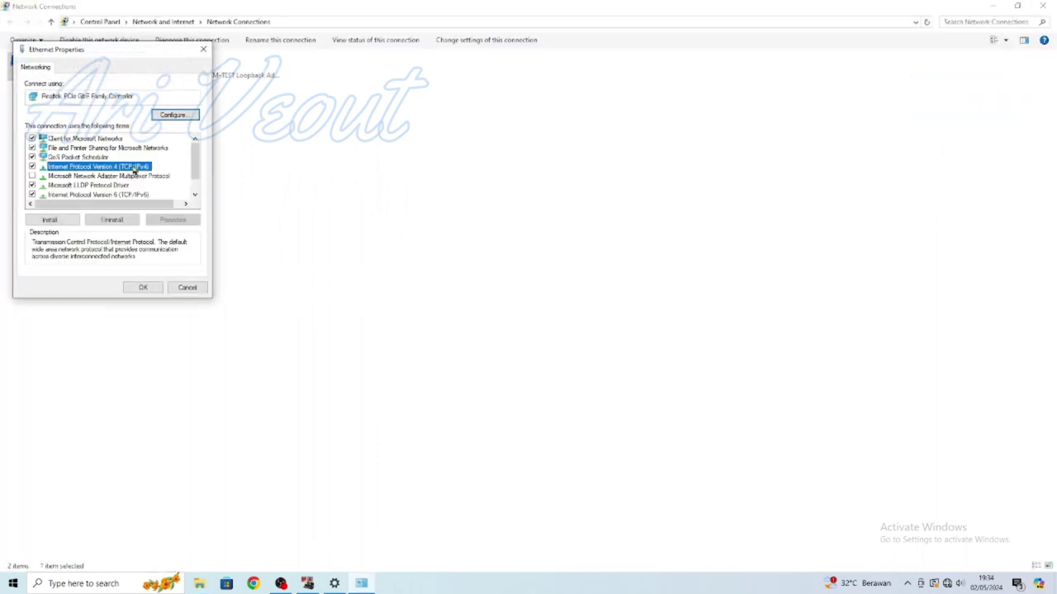
pyautogui.click(174, 220)
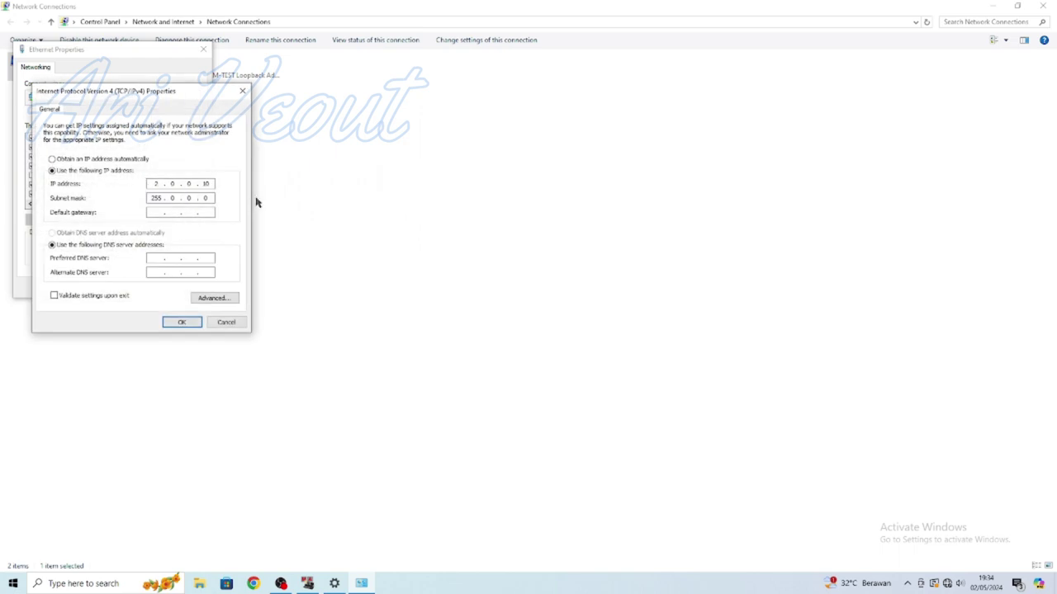
pyautogui.click(182, 321)
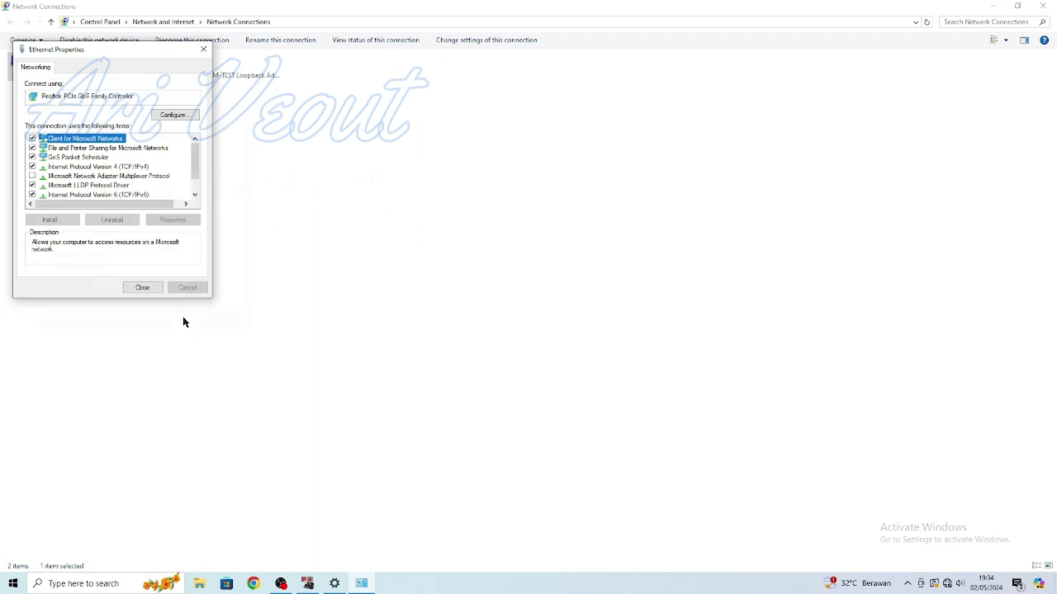
pyautogui.click(141, 288)
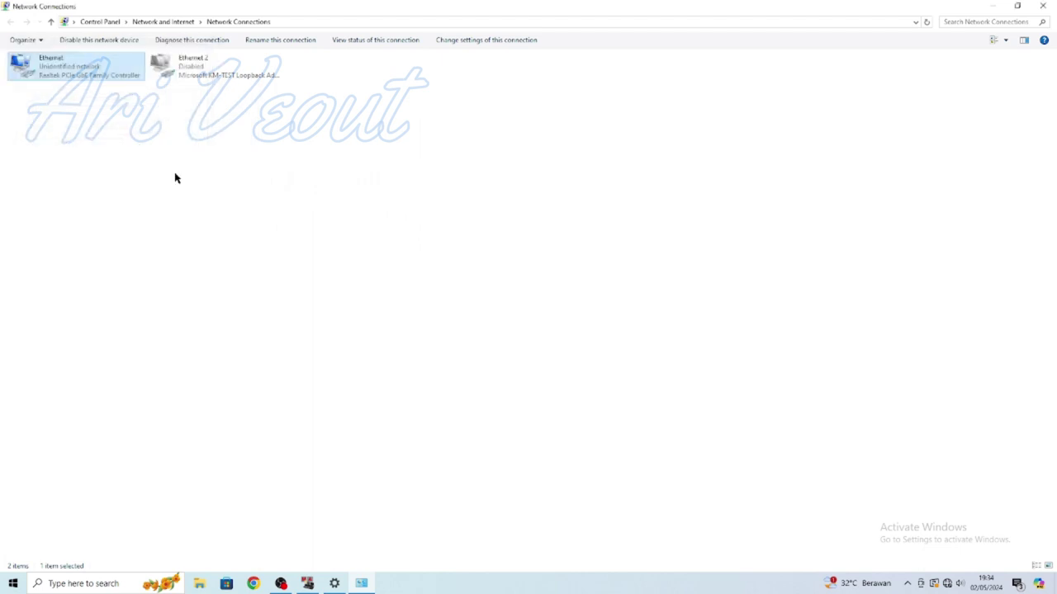
pyautogui.click(1042, 6)
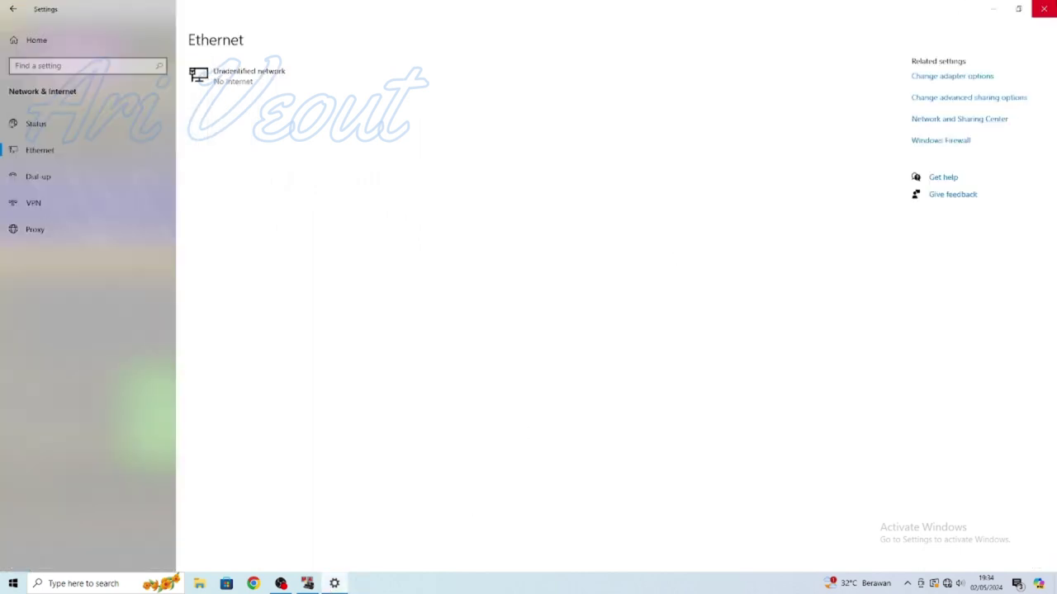
pyautogui.click(1043, 8)
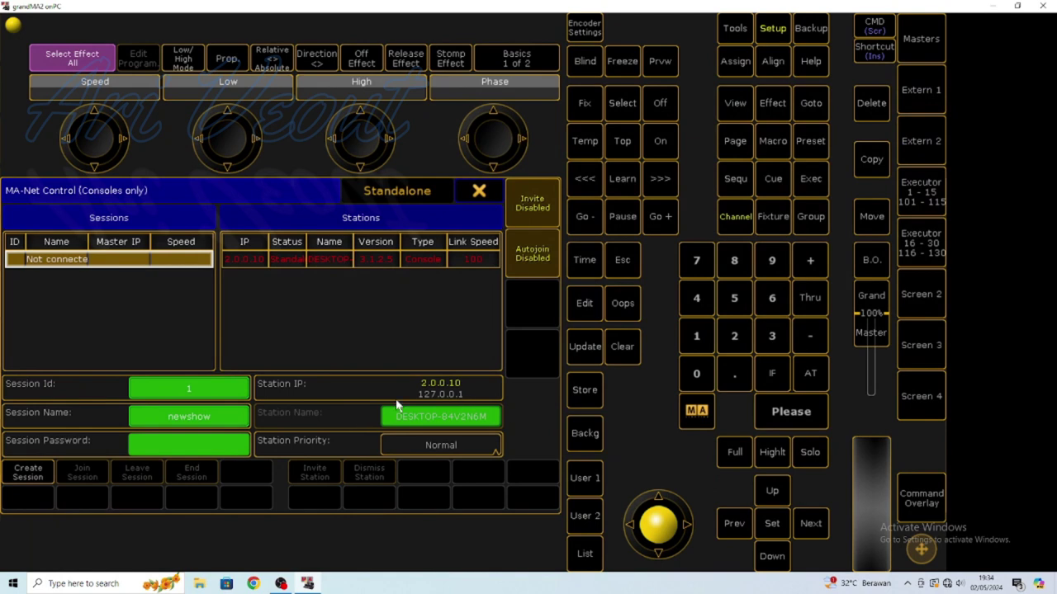
# - Create the network session newshow with session ID 1 and leave MA Network Control
pyautogui.click(32, 474)
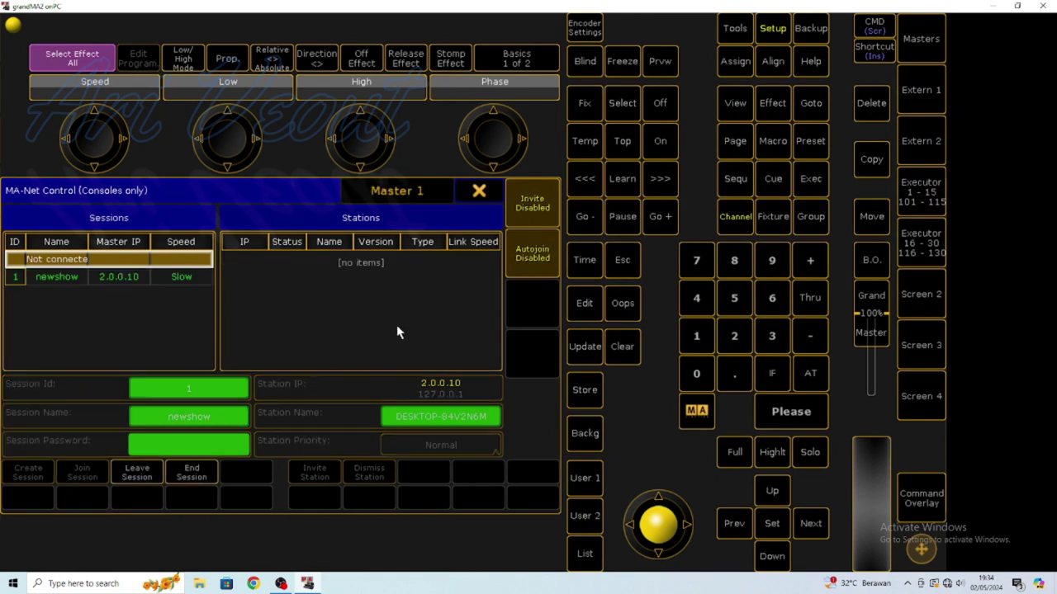
pyautogui.click(481, 191)
# - Check the console's ETHERCON 1 and ETHERCON 2 IP addresses in the MA Network Configuration without changing them
pyautogui.click(519, 274)
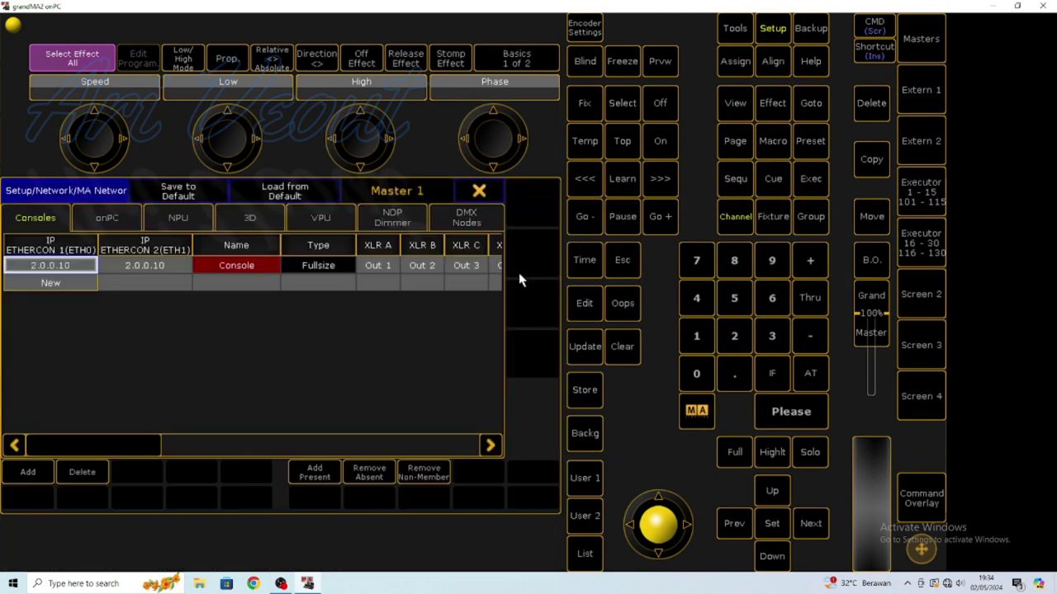
pyautogui.click(82, 269)
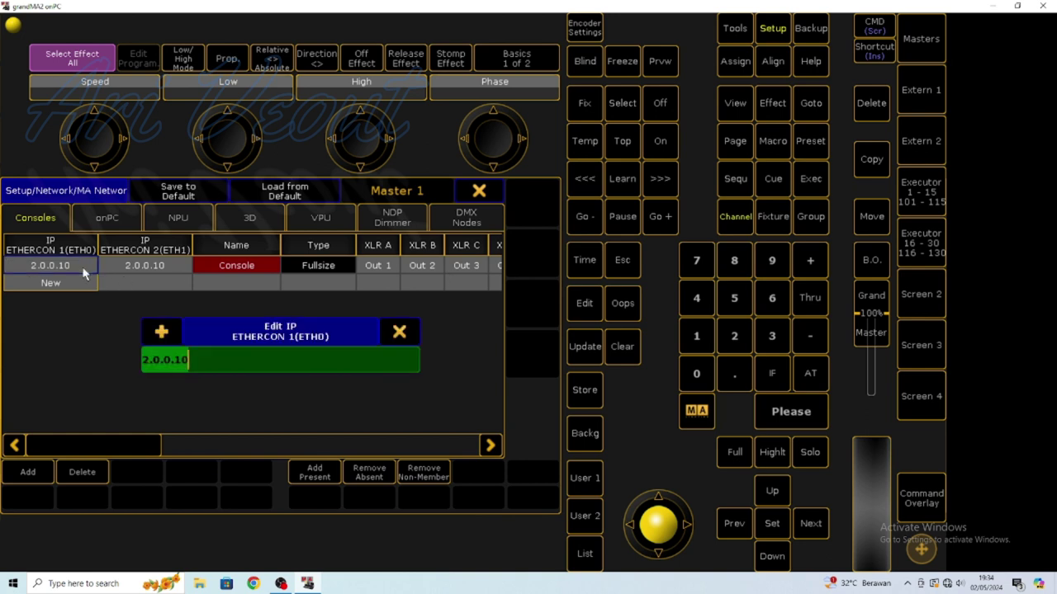
pyautogui.press('Escape')
pyautogui.click(144, 266)
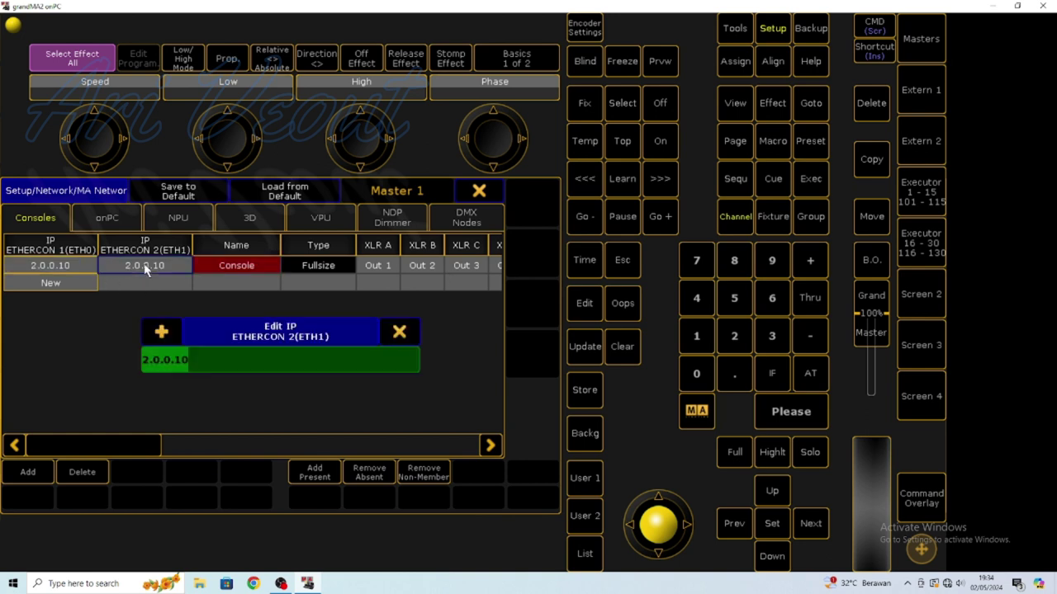
pyautogui.press('Return')
pyautogui.click(469, 193)
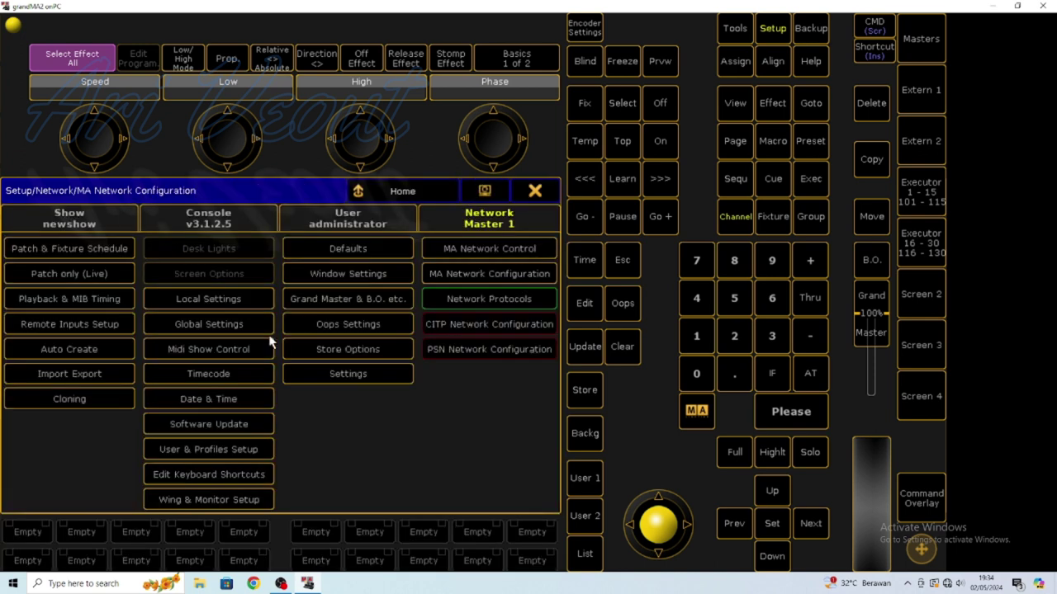
# - Create a layer named AVL in the Patch & Fixture Schedule
pyautogui.click(87, 247)
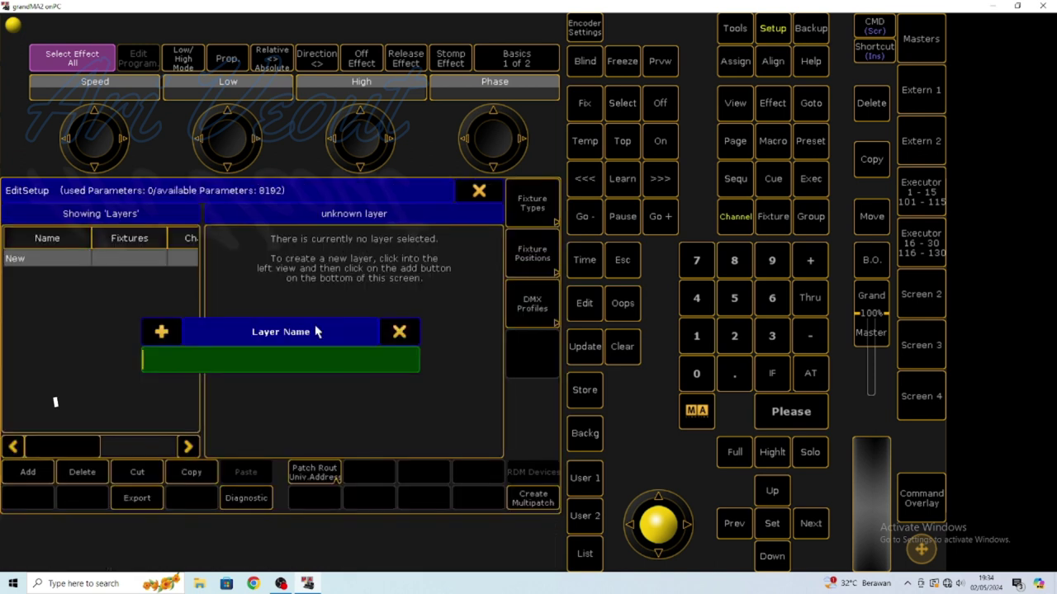
pyautogui.write('A')
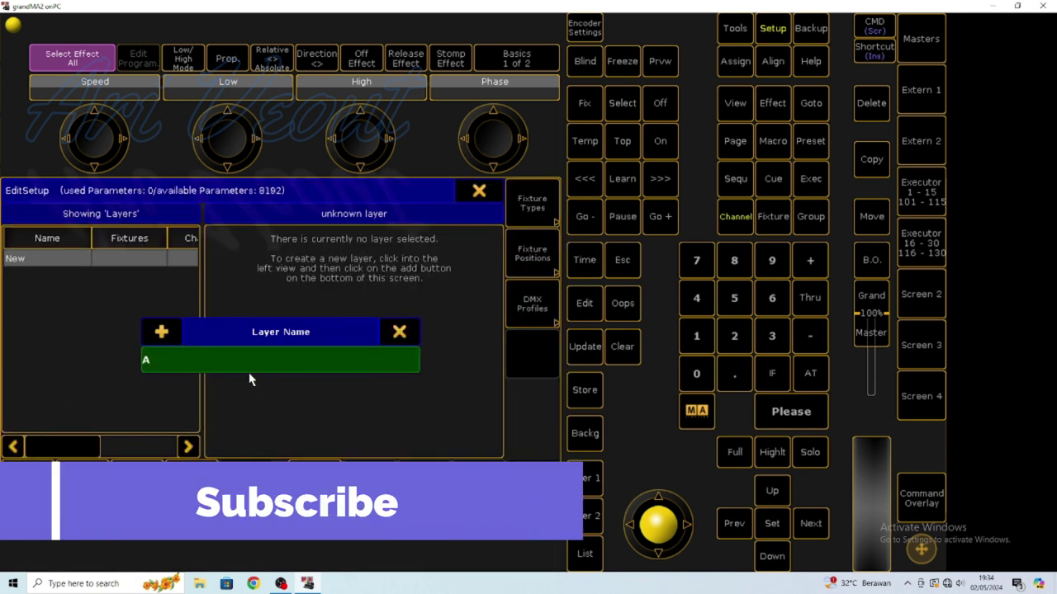
pyautogui.write('VL')
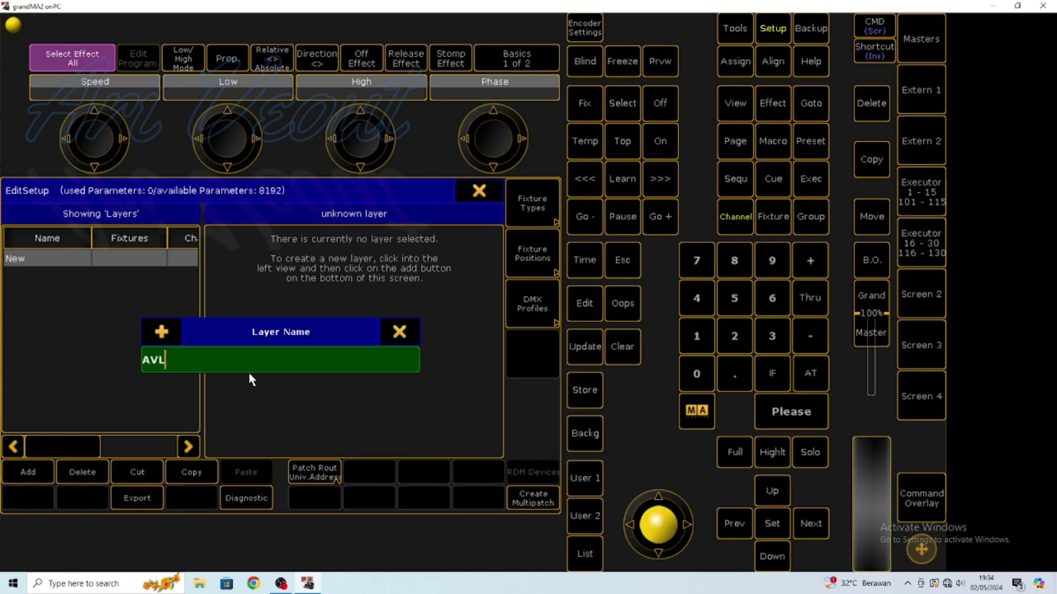
pyautogui.press('Return')
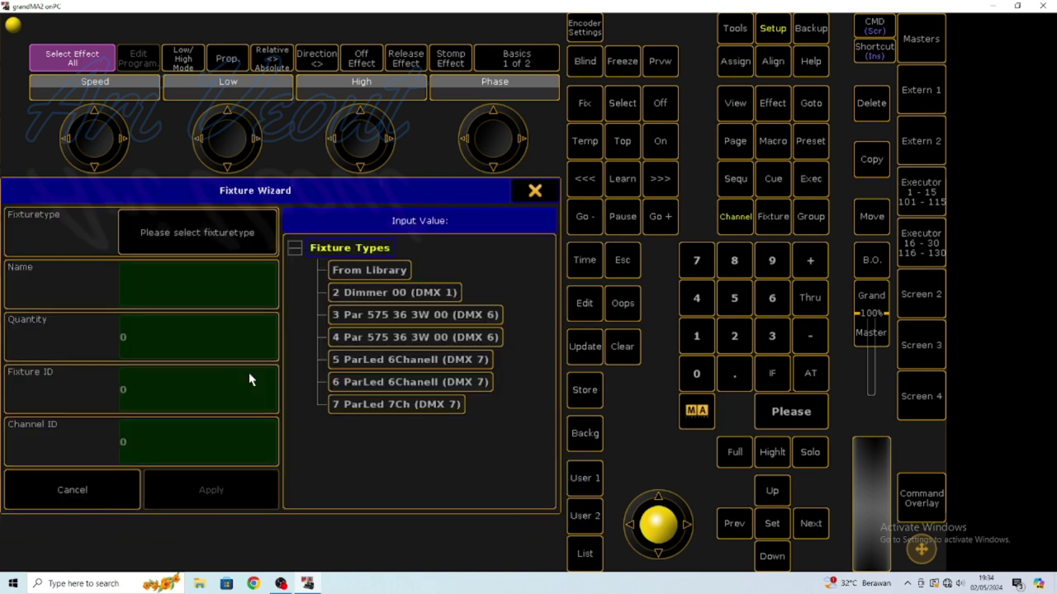
# - Filter the fixture library by manufacturer "av" and import the AVLIGHTING parled fixture type in 7Ch mode
pyautogui.click(378, 271)
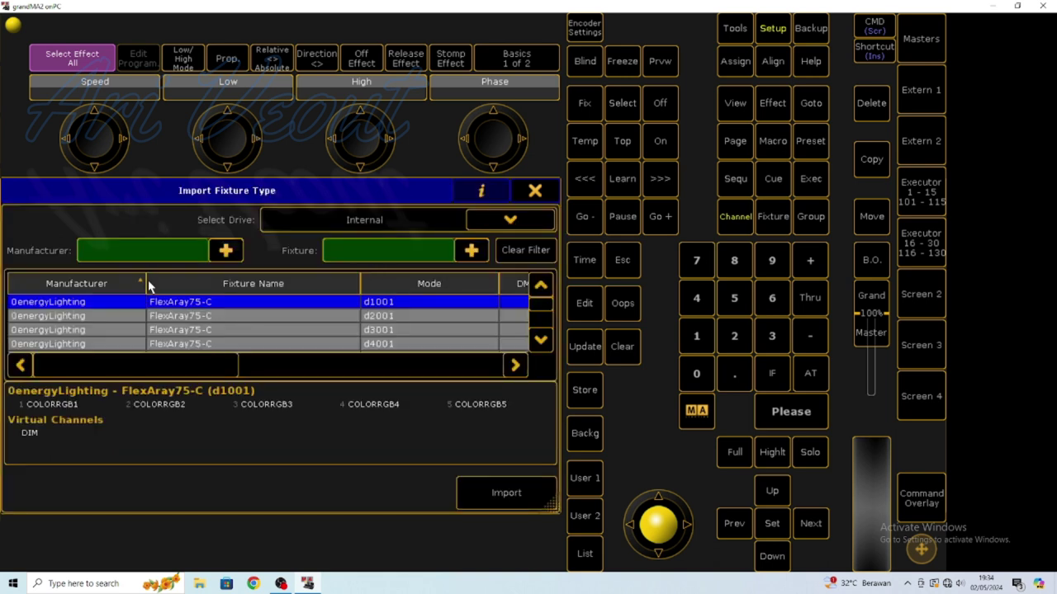
pyautogui.write('a')
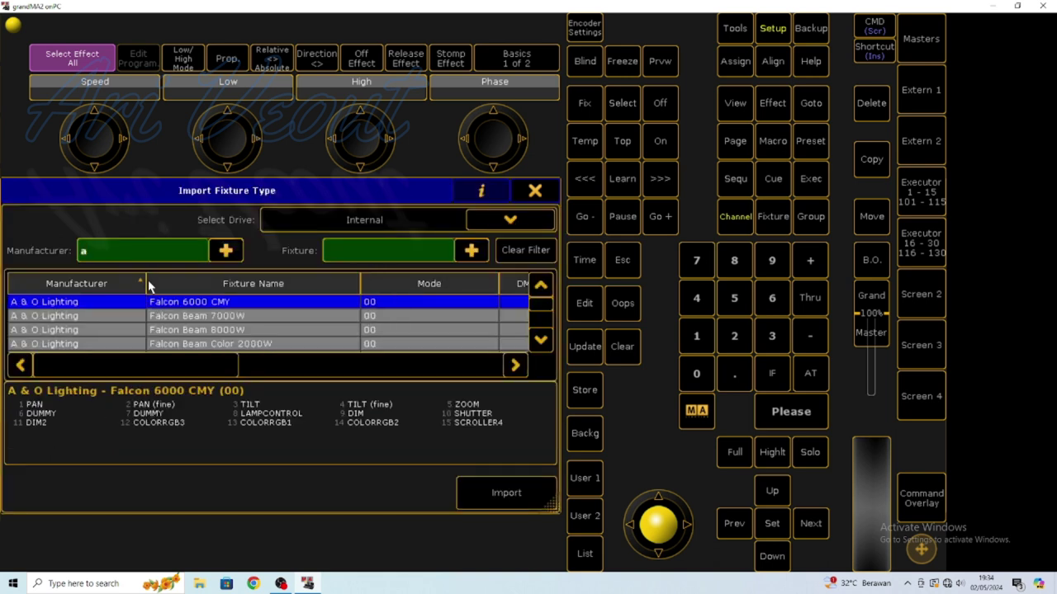
pyautogui.write('v')
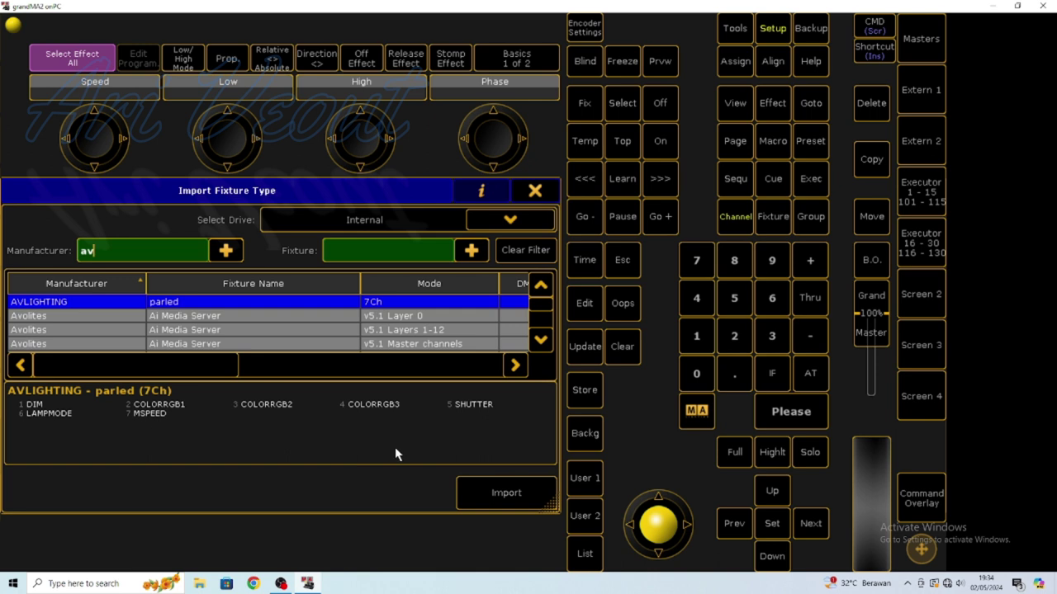
pyautogui.click(509, 495)
# - Add one parled 7Ch fixture as fixture ID 1 at address 1.001 to layer AVL and apply the patch changes
pyautogui.click(235, 489)
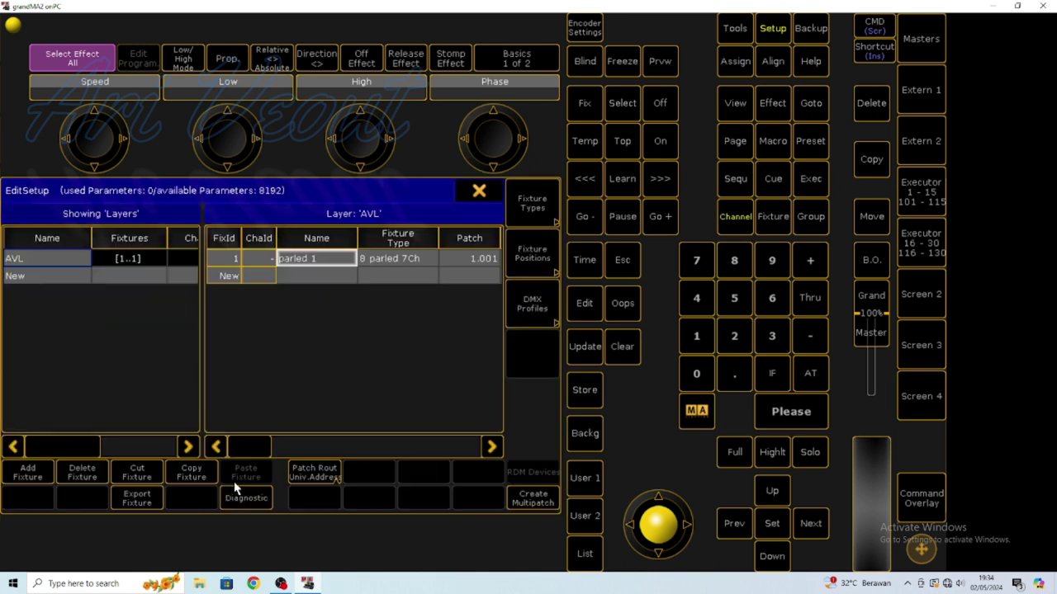
pyautogui.click(477, 194)
pyautogui.click(202, 385)
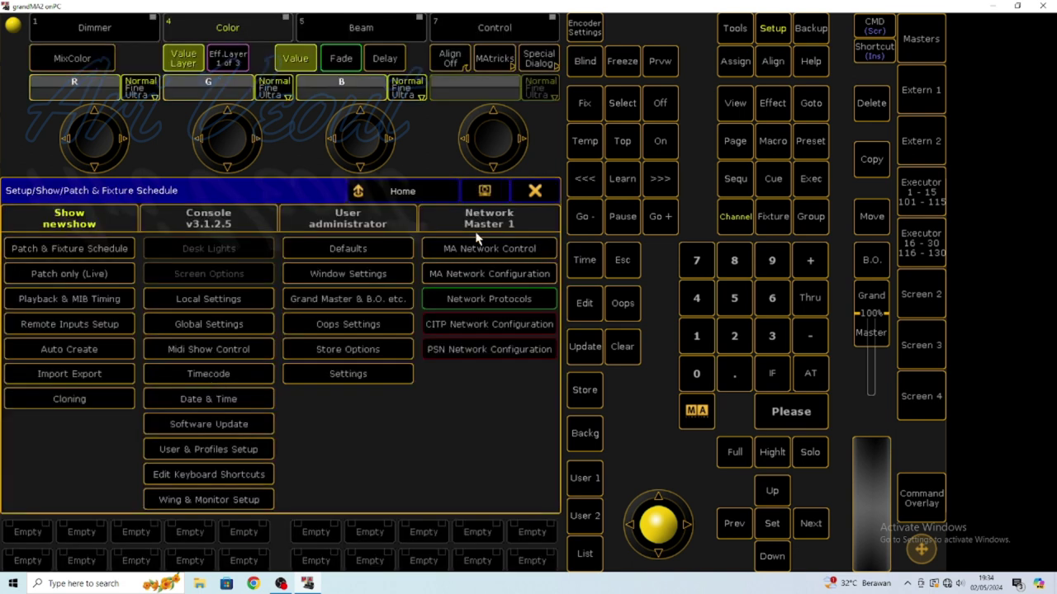
pyautogui.click(533, 192)
# - Create a Fixture sheet window in the empty screen area
pyautogui.click(90, 219)
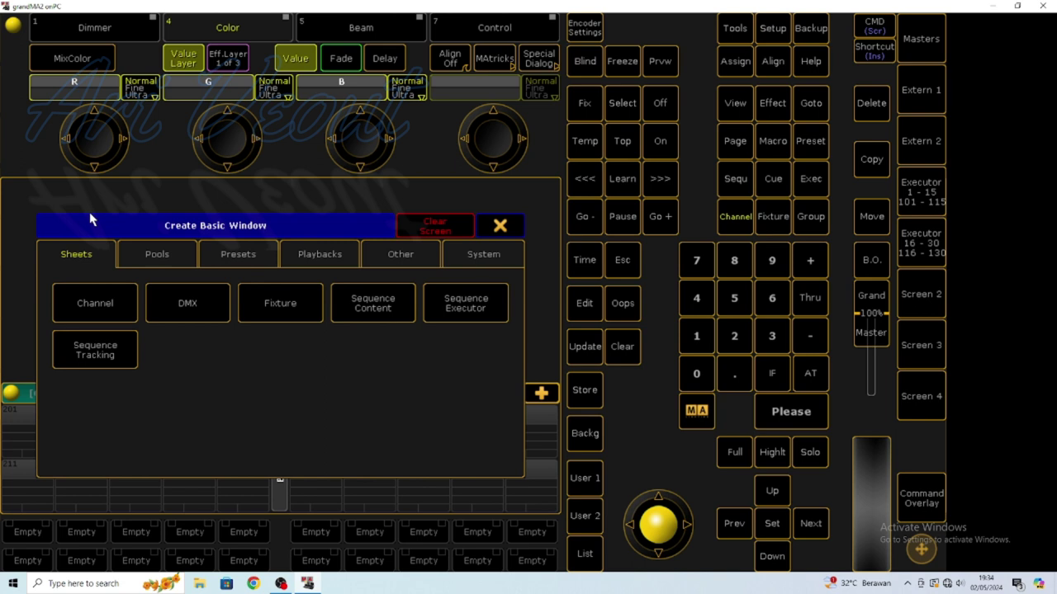
pyautogui.click(270, 305)
pyautogui.moveTo(115, 194); pyautogui.dragTo(59, 197)
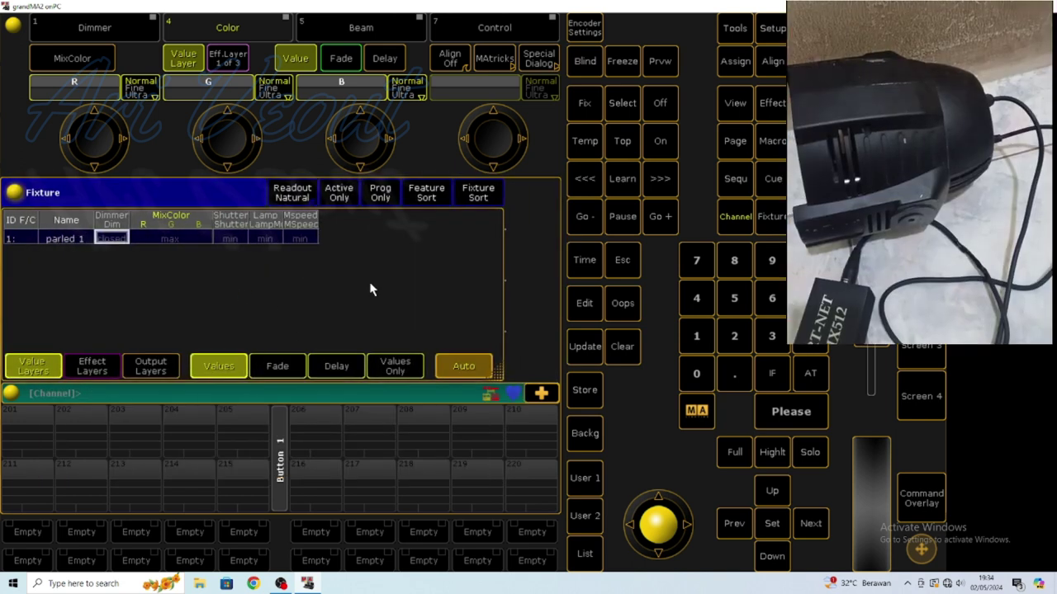
# - Select fixture parled 1 in the fixture sheet and set its dimmer to full
pyautogui.click(64, 238)
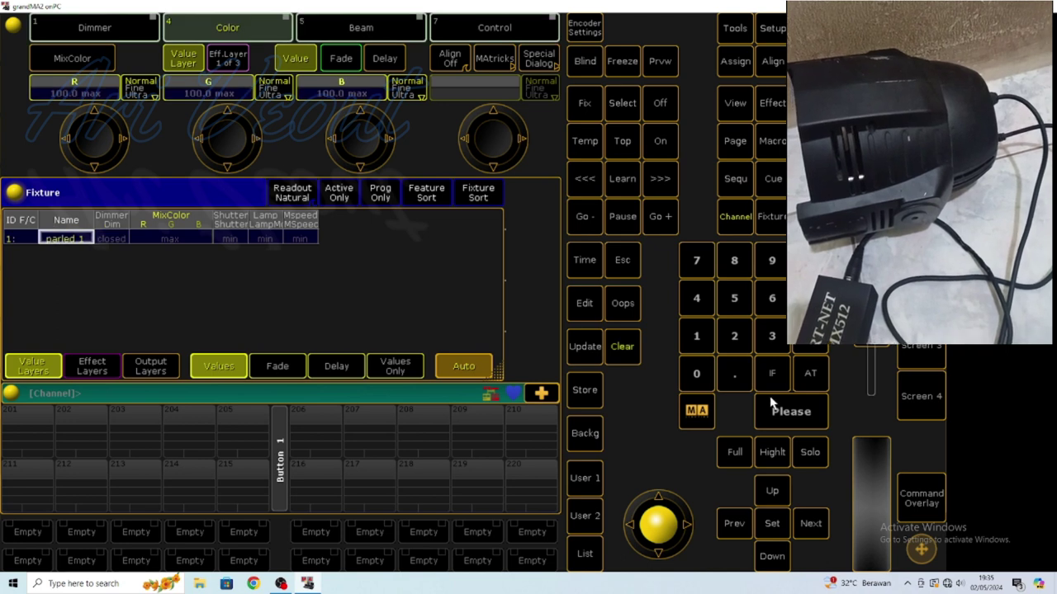
pyautogui.doubleClick(815, 382)
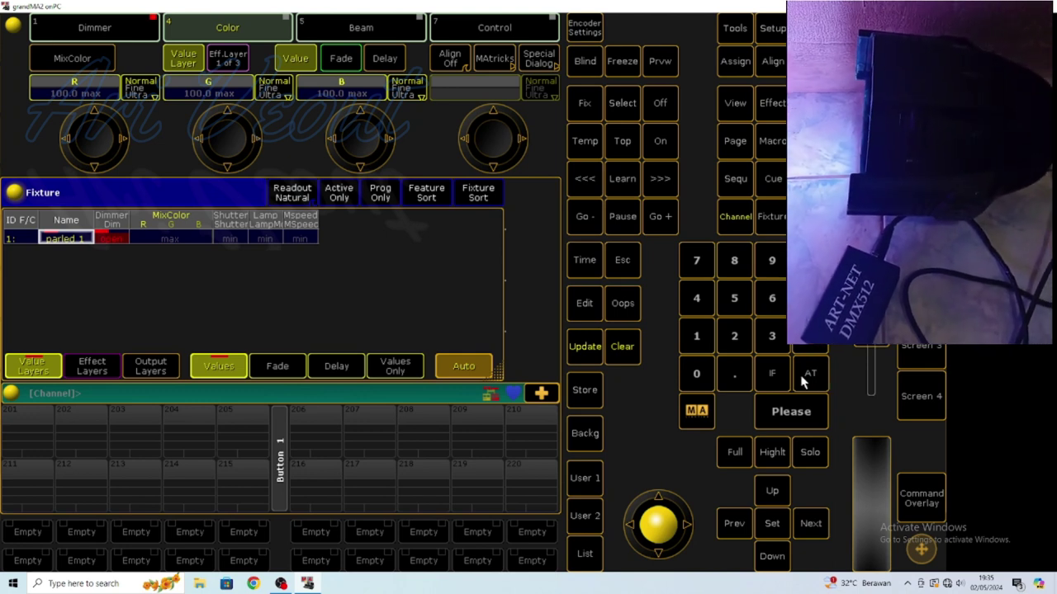
# - Narrow the Fixture sheet window to free its right half and create an Effects pool window there
pyautogui.moveTo(507, 376); pyautogui.dragTo(221, 369)
pyautogui.click(256, 220)
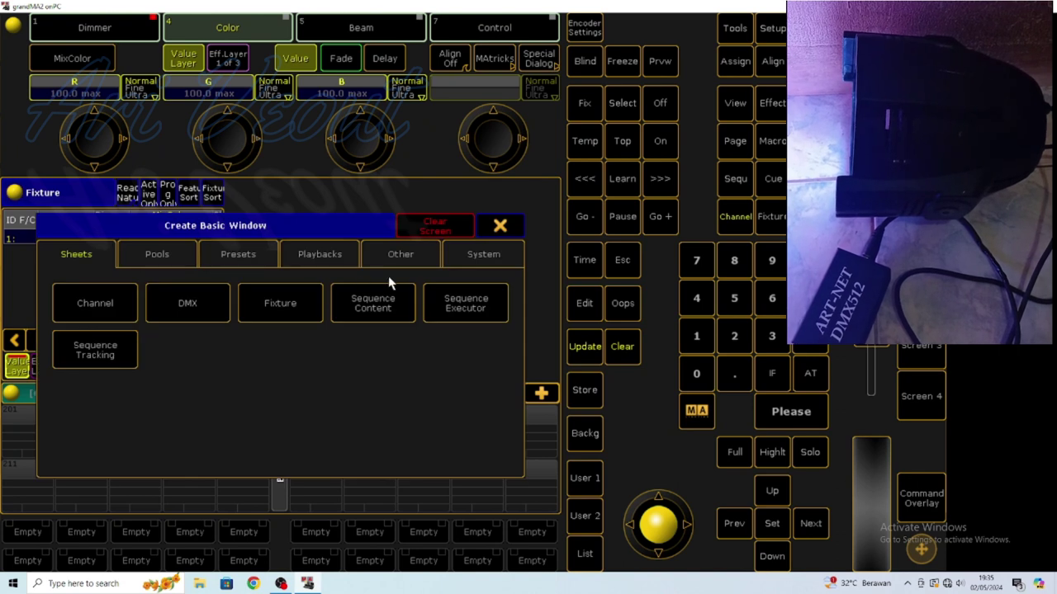
pyautogui.click(247, 258)
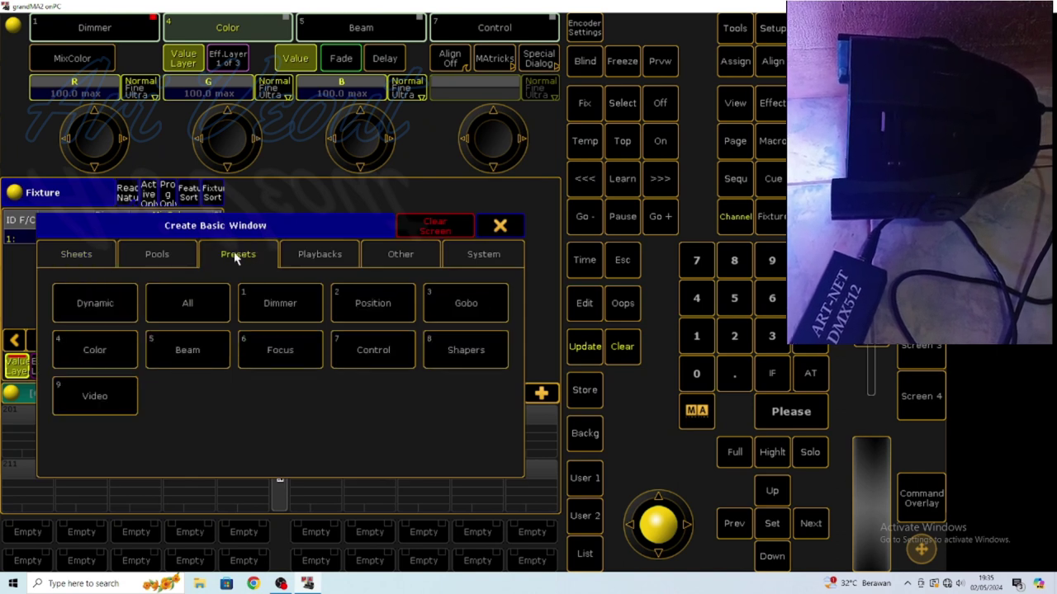
pyautogui.click(165, 258)
pyautogui.click(209, 295)
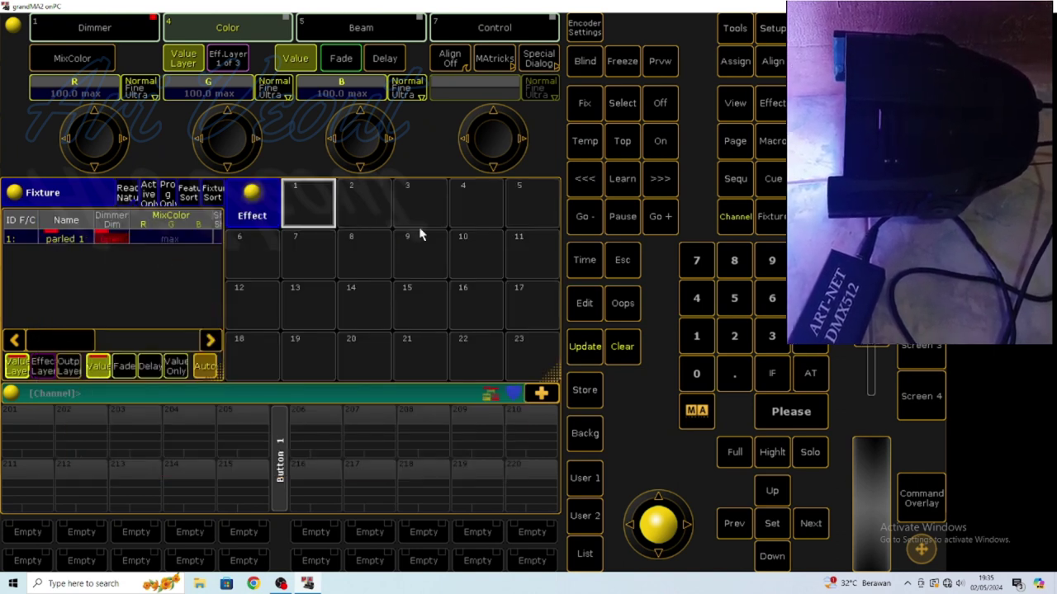
# - Create a new effect in effect pool slot 1 with a single line on the Dim attribute
pyautogui.click(317, 203)
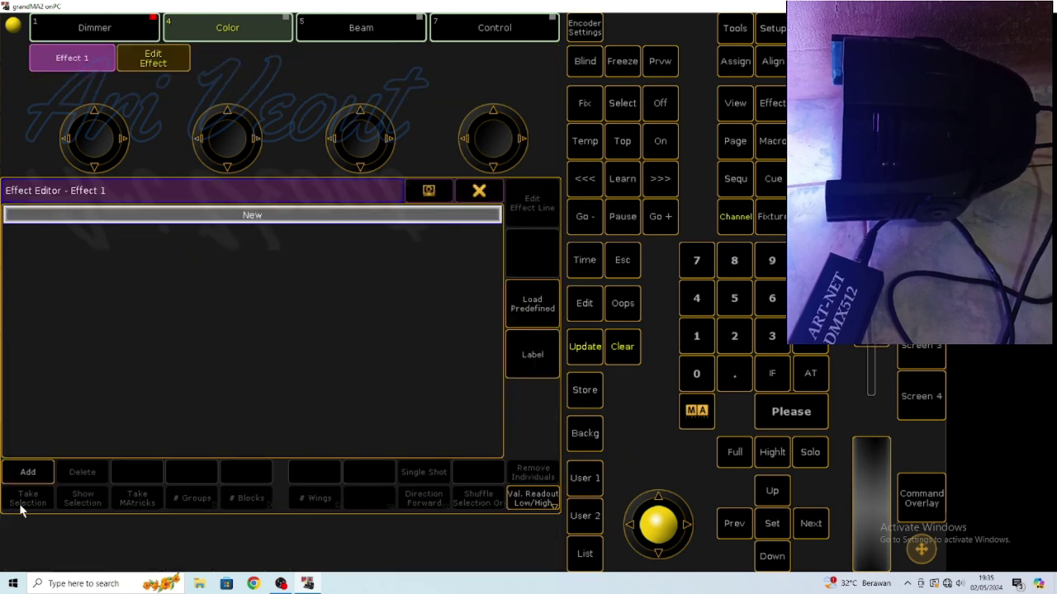
pyautogui.click(37, 472)
pyautogui.click(190, 223)
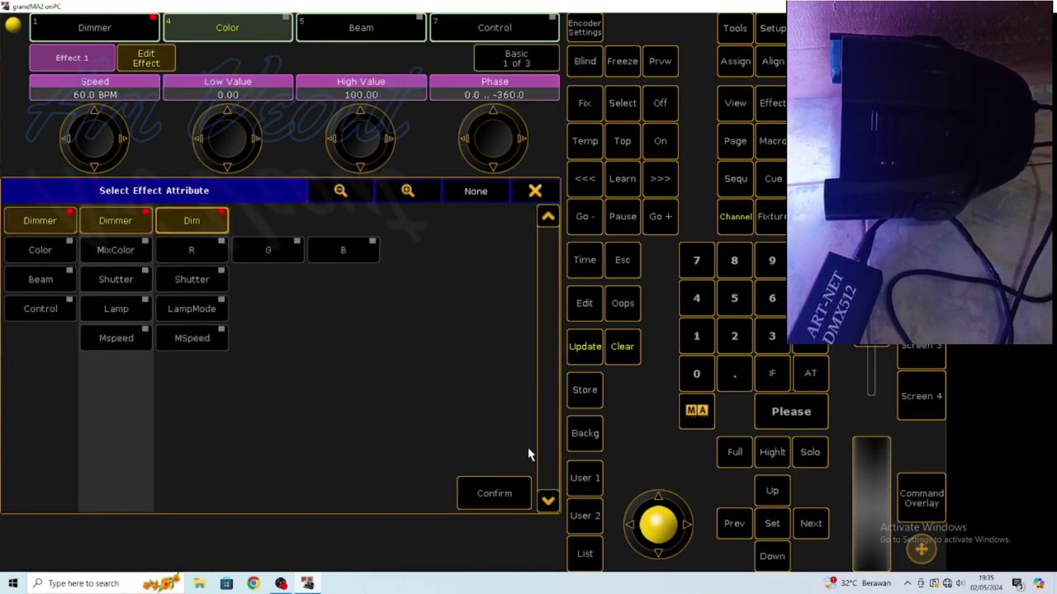
pyautogui.click(493, 493)
pyautogui.click(473, 190)
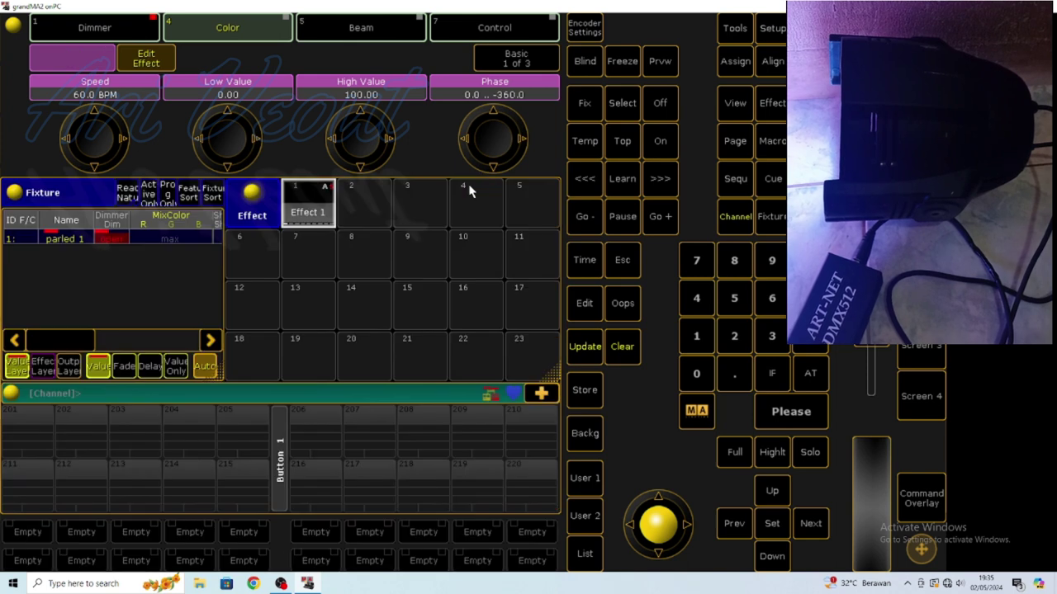
# - Run Effect 1 on parled 1 to test it, and clear the programmer
pyautogui.click(309, 206)
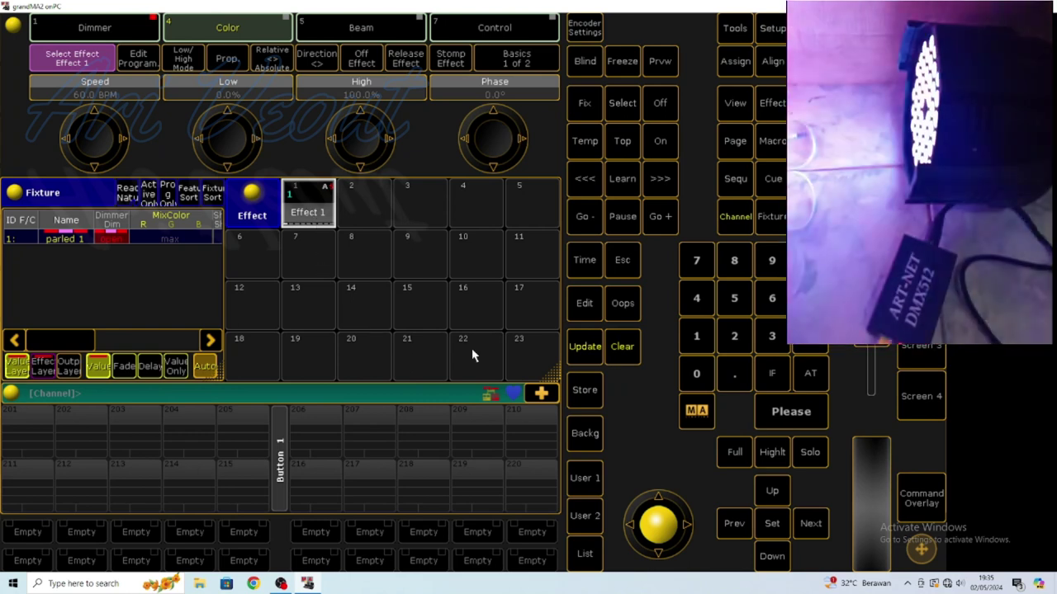
pyautogui.click(624, 347)
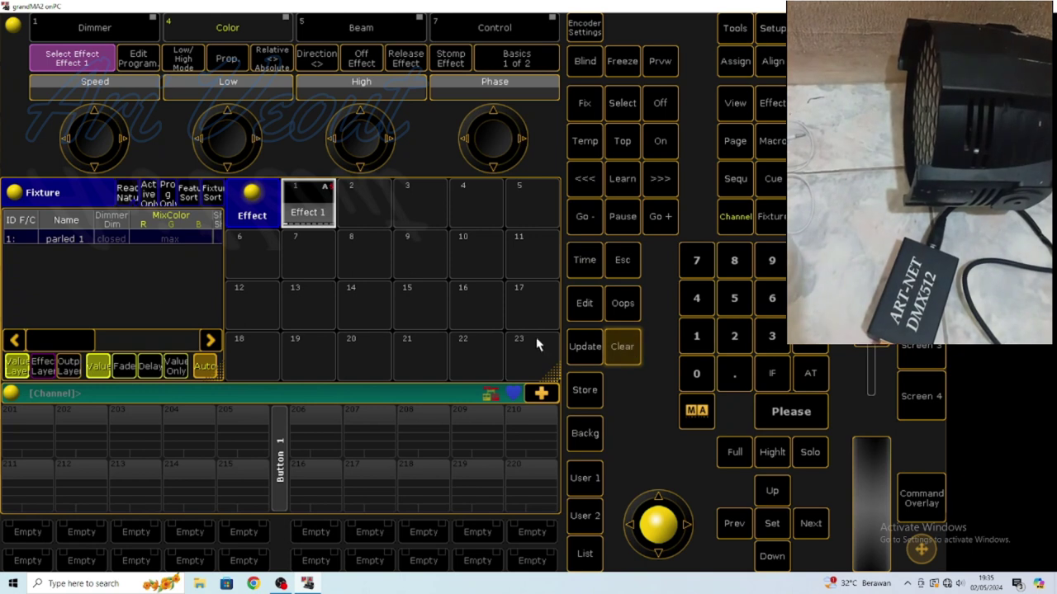
pyautogui.click(65, 239)
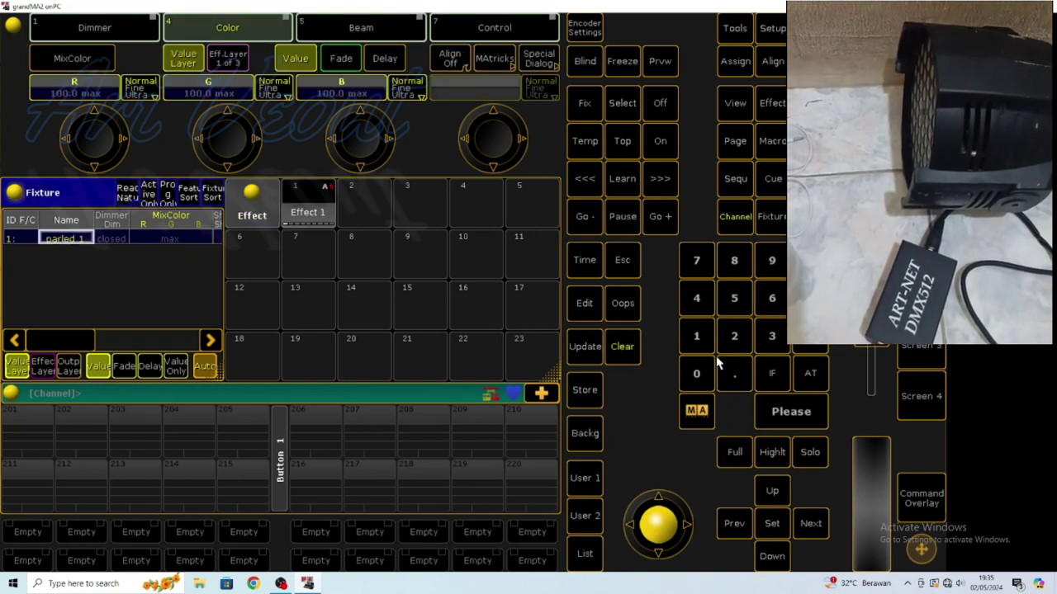
pyautogui.click(804, 376)
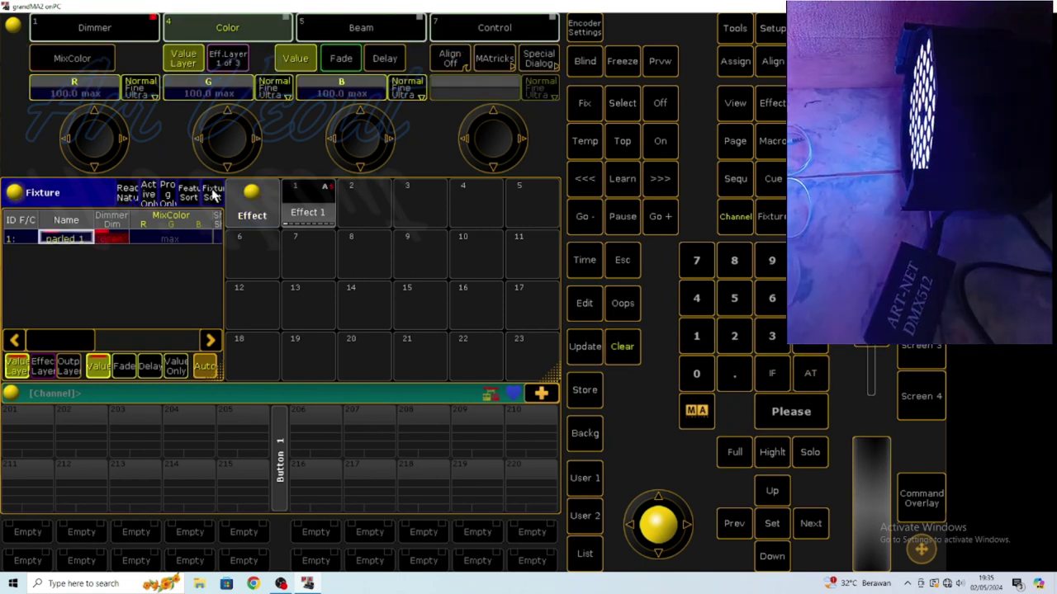
pyautogui.click(235, 153)
pyautogui.click(328, 259)
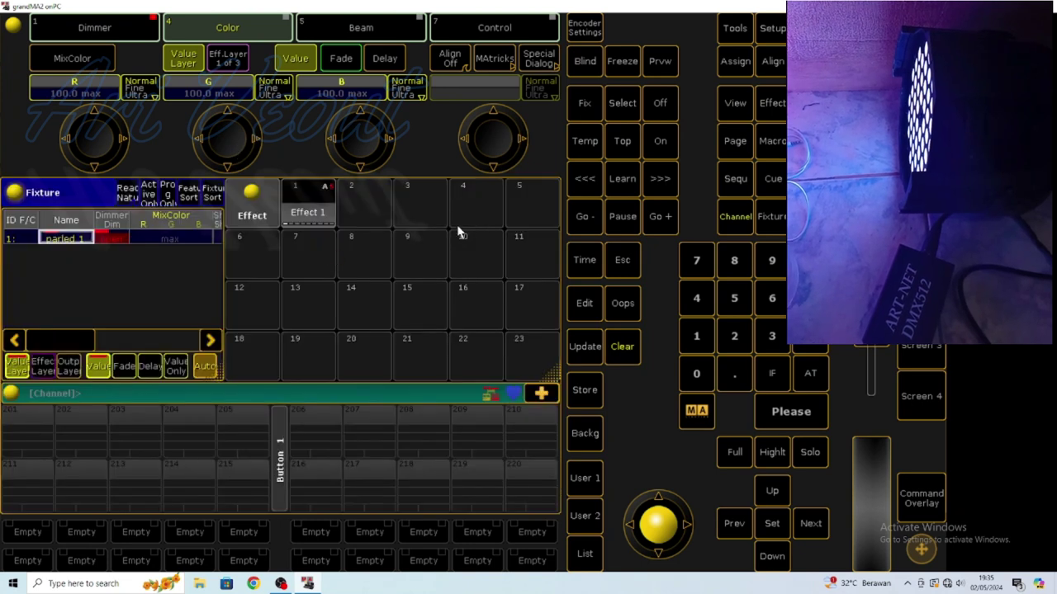
pyautogui.click(99, 142)
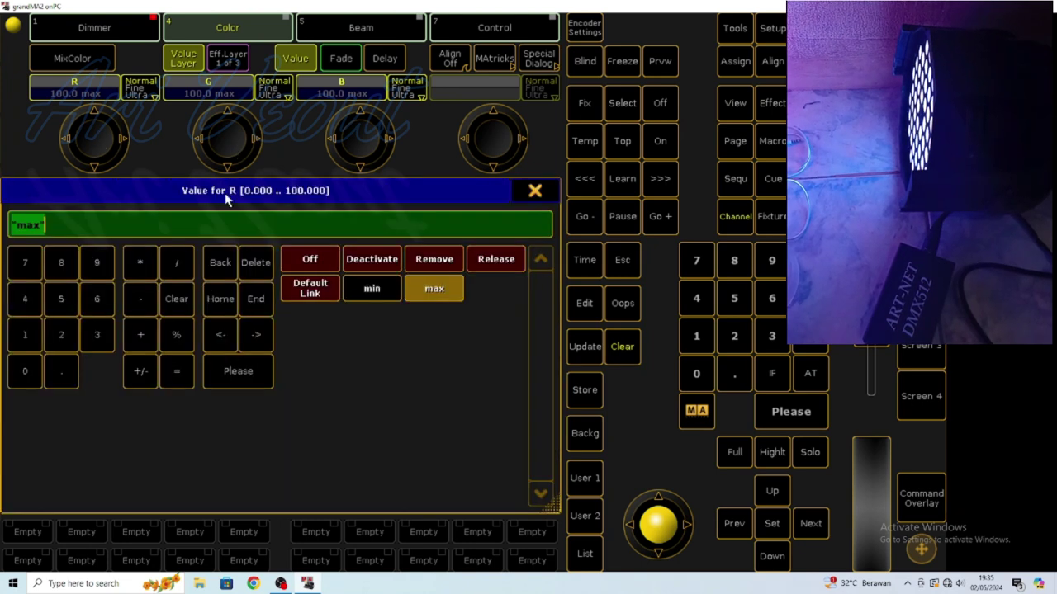
pyautogui.click(322, 262)
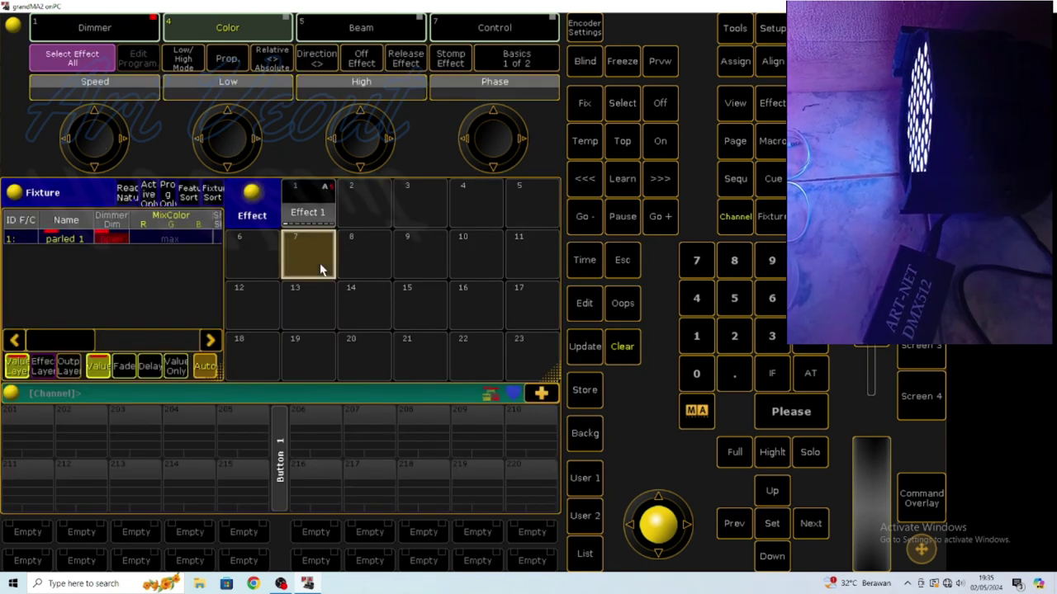
pyautogui.click(617, 350)
# - Select parled 1, set its dimmer to full and lower the MixColor R, G and B values to 0
pyautogui.click(50, 240)
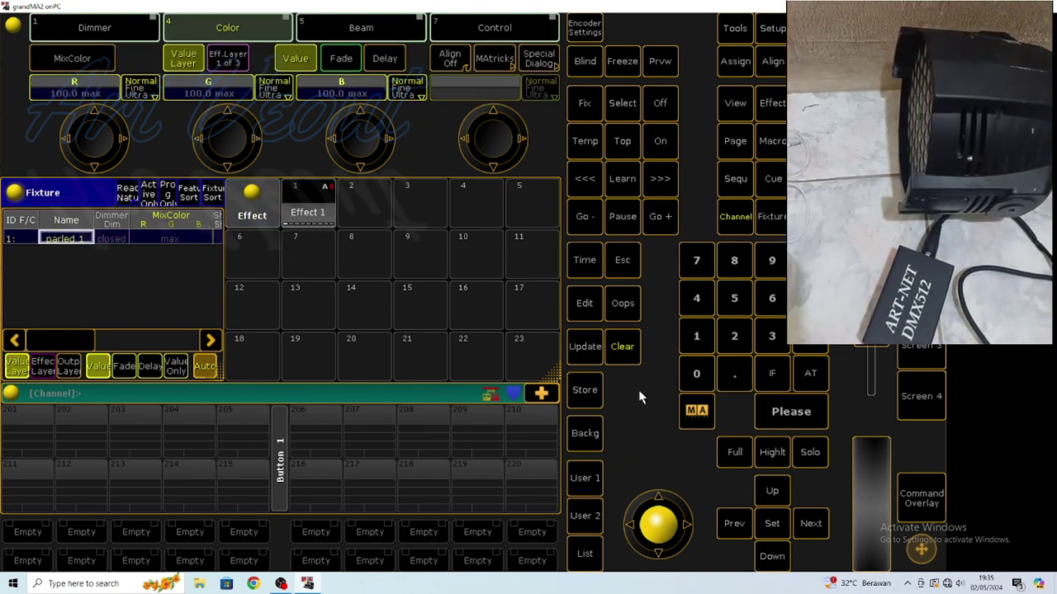
pyautogui.click(808, 372)
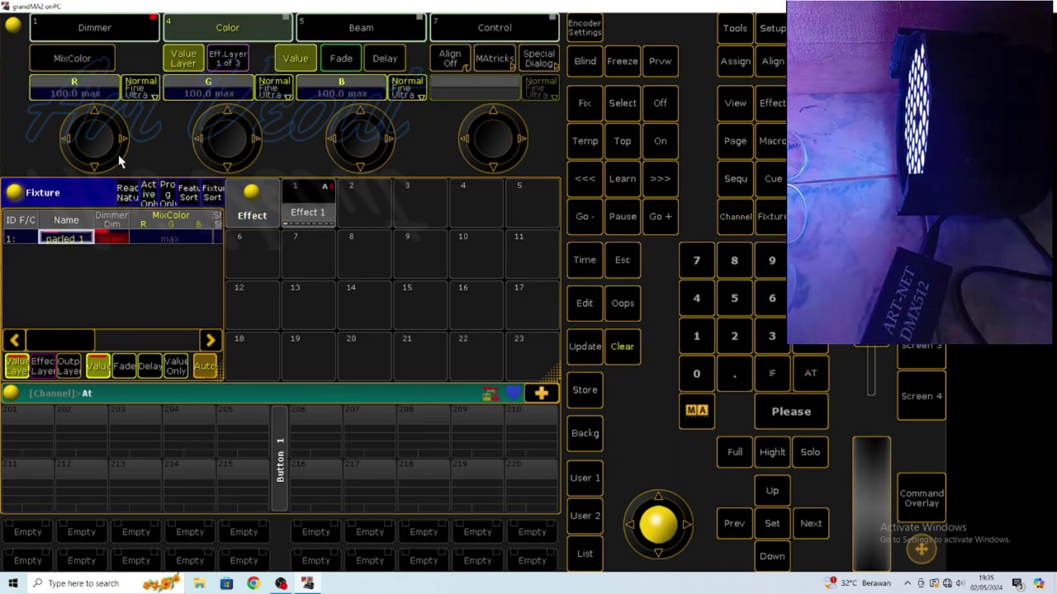
pyautogui.scroll(-5, 118, 160)
pyautogui.scroll(-5, 247, 156)
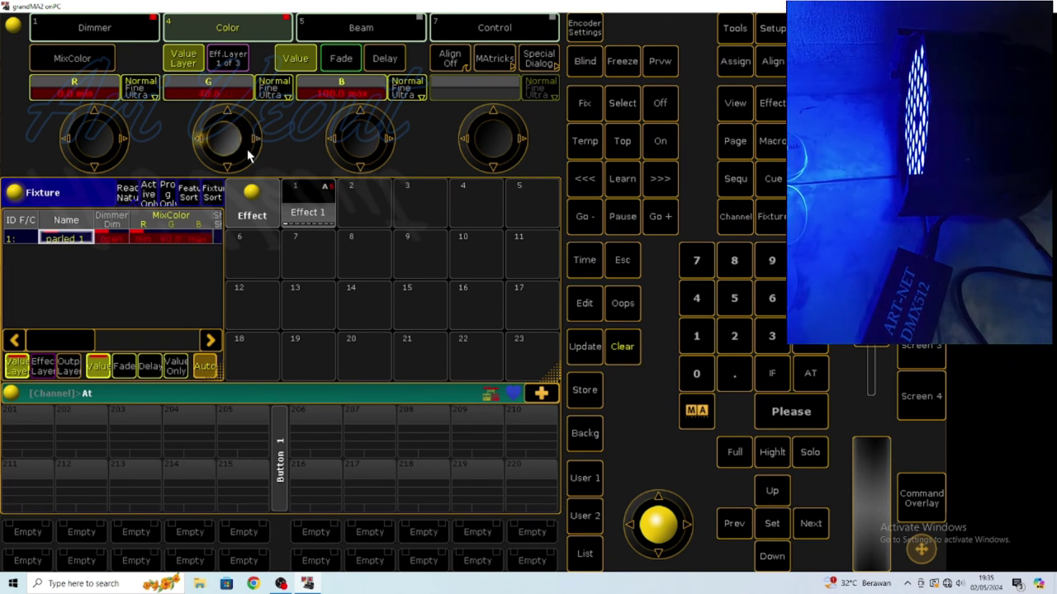
pyautogui.scroll(-5, 359, 144)
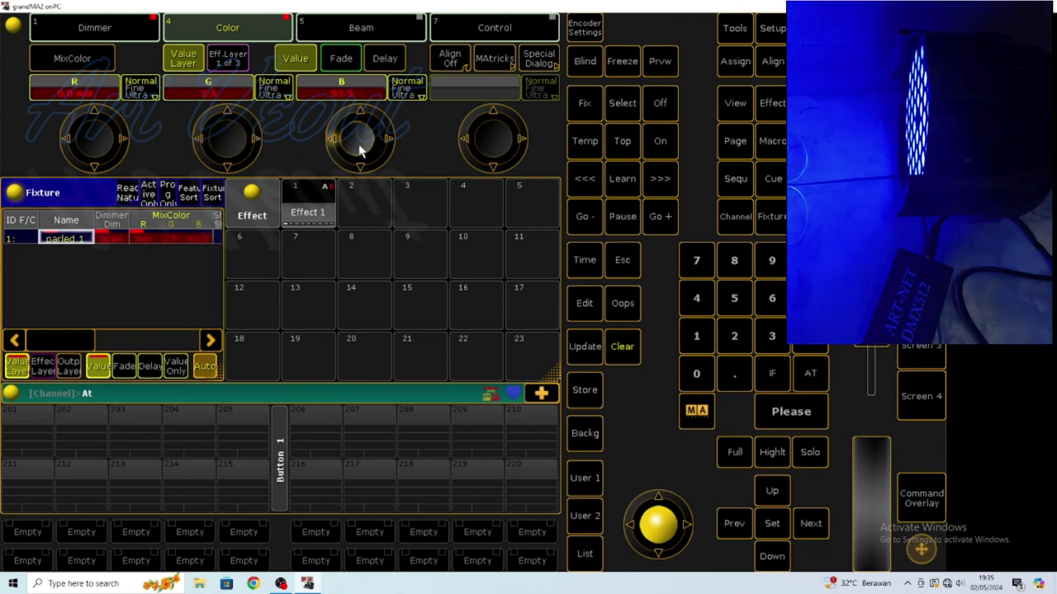
pyautogui.scroll(-2, 227, 132)
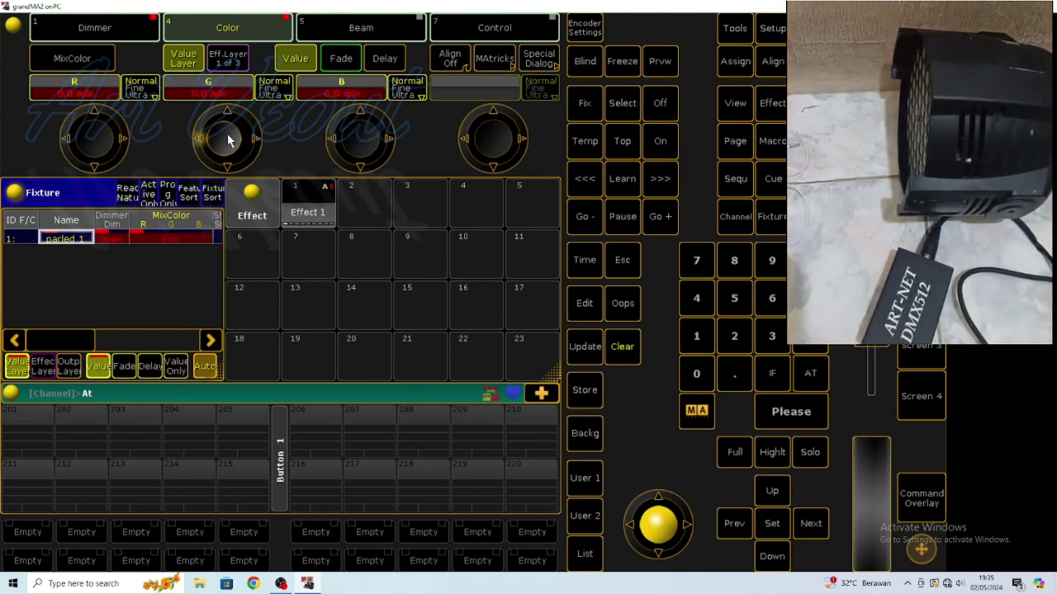
# - Create an effect on the MixColor B attribute in effect pool slot 2 and run it on parled 1
pyautogui.click(381, 208)
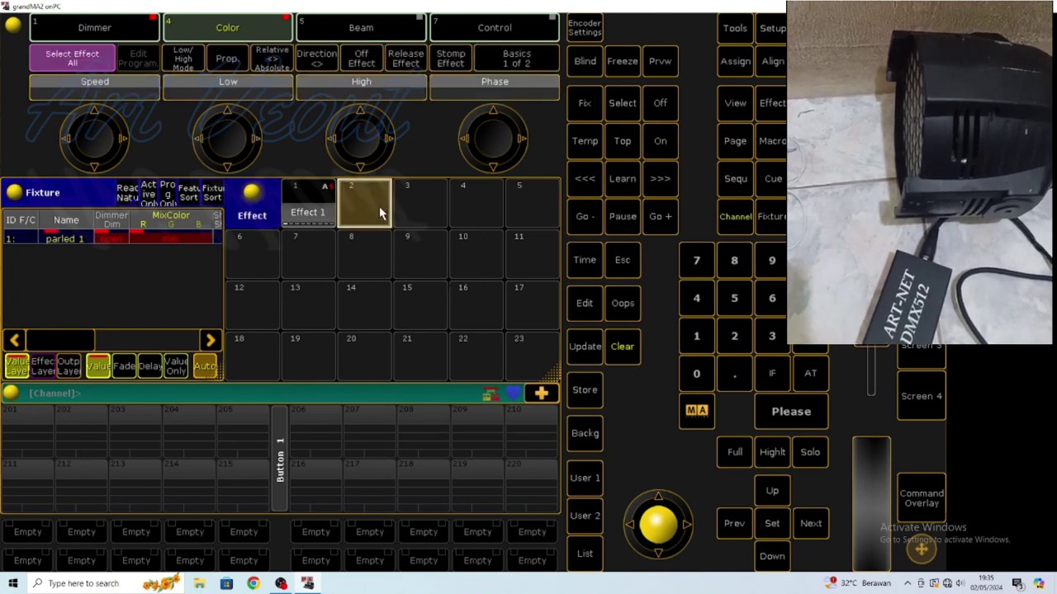
pyautogui.click(381, 213)
pyautogui.click(43, 473)
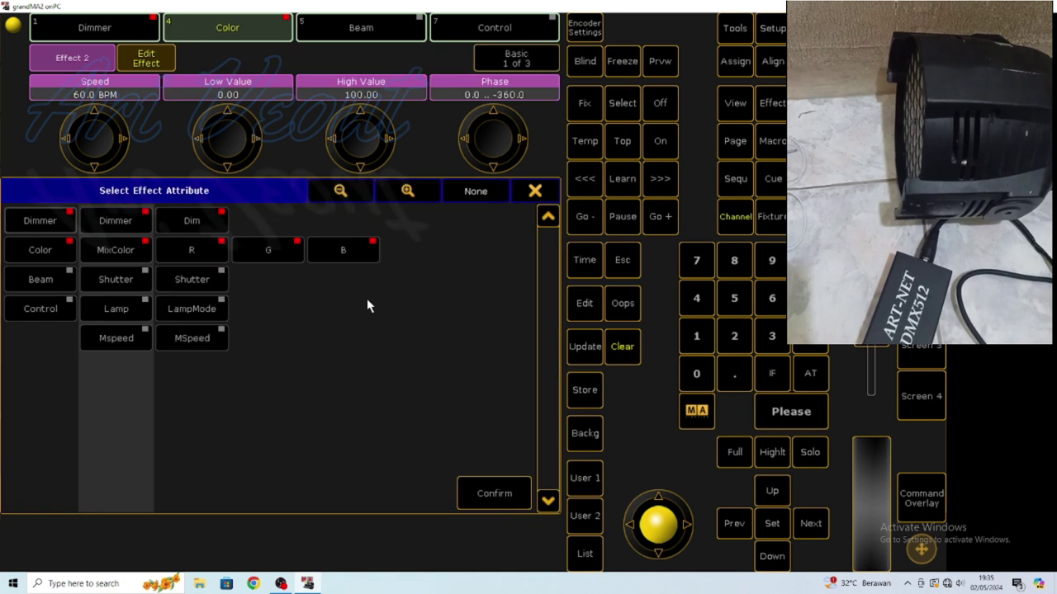
pyautogui.click(351, 252)
pyautogui.click(493, 493)
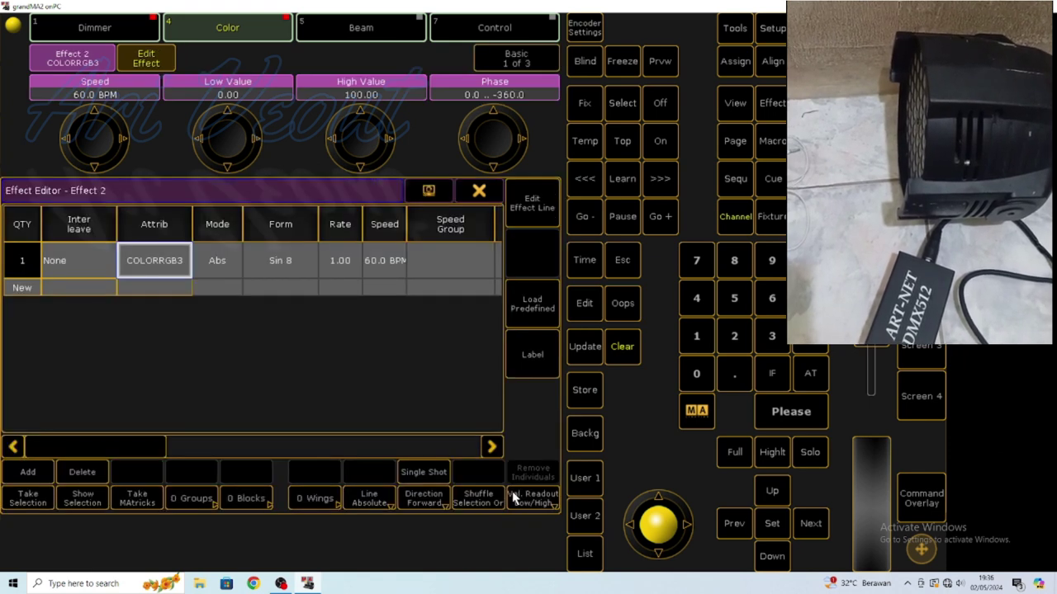
pyautogui.click(479, 192)
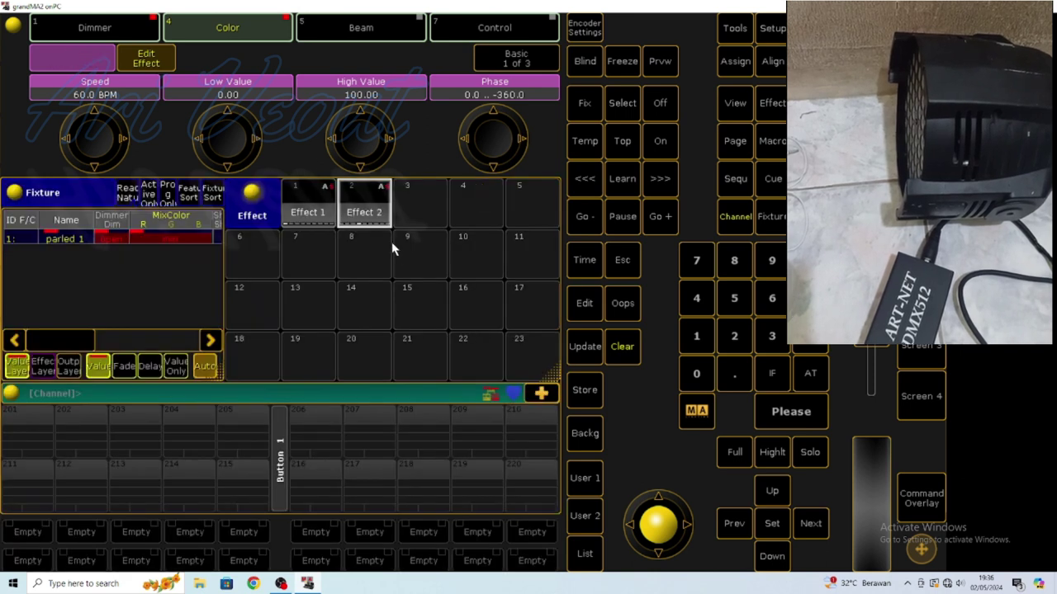
pyautogui.click(380, 217)
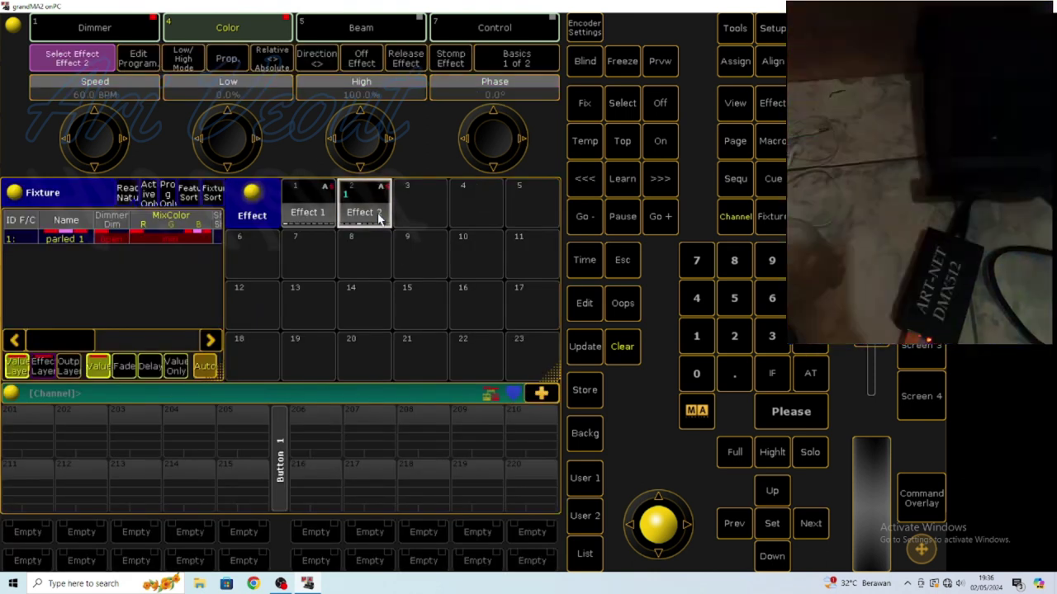